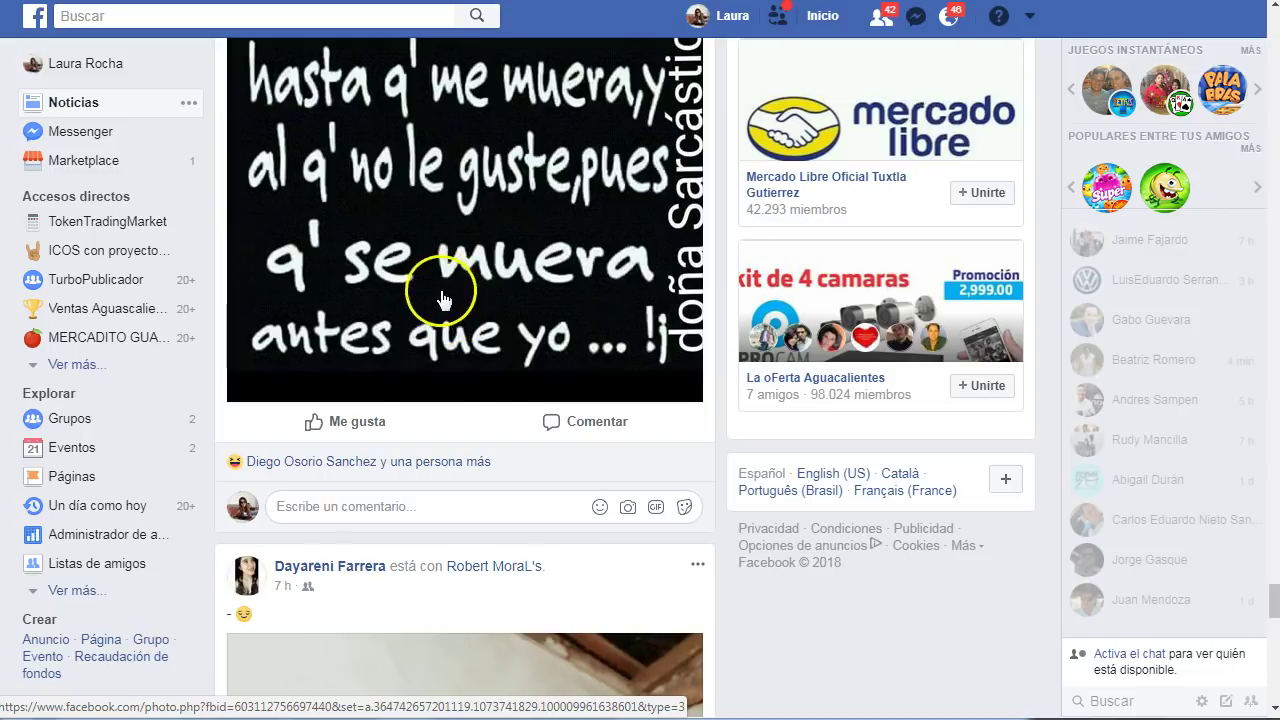
- Look through the posts in the Facebook news feed
scroll(443, 410, "up", 5)
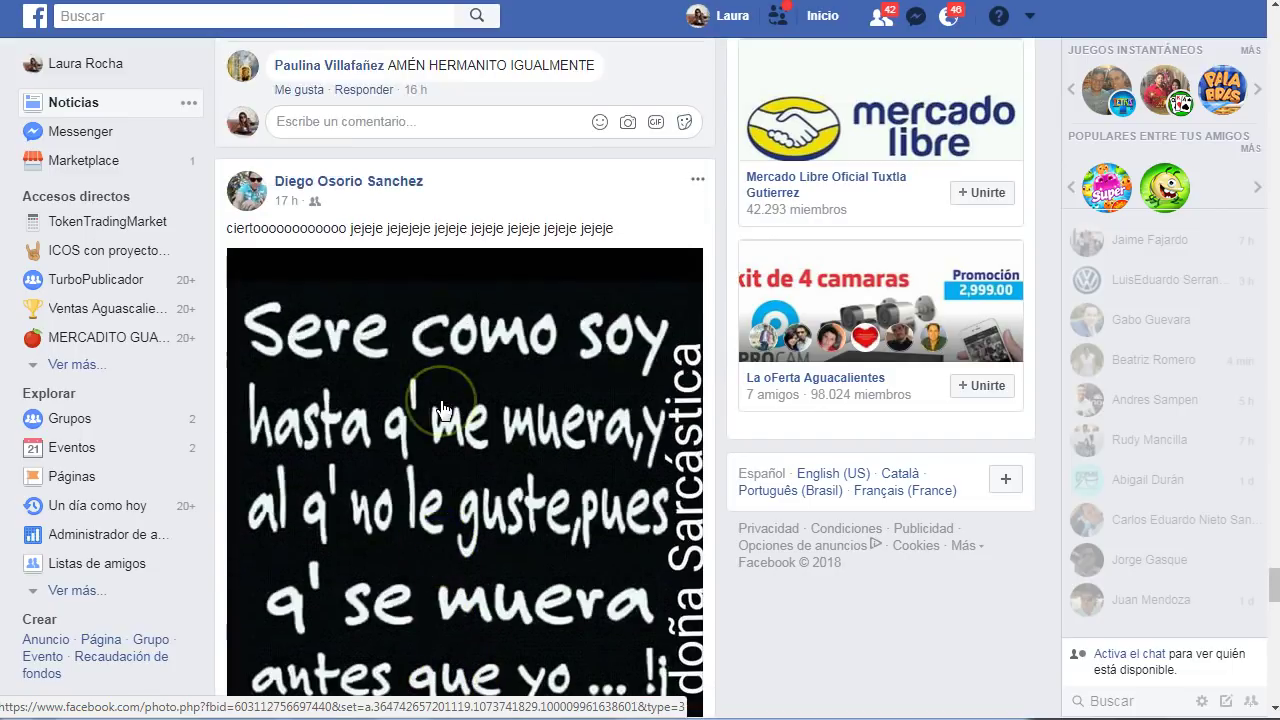
scroll(445, 410, "down", 9)
scroll(443, 410, "down", 8)
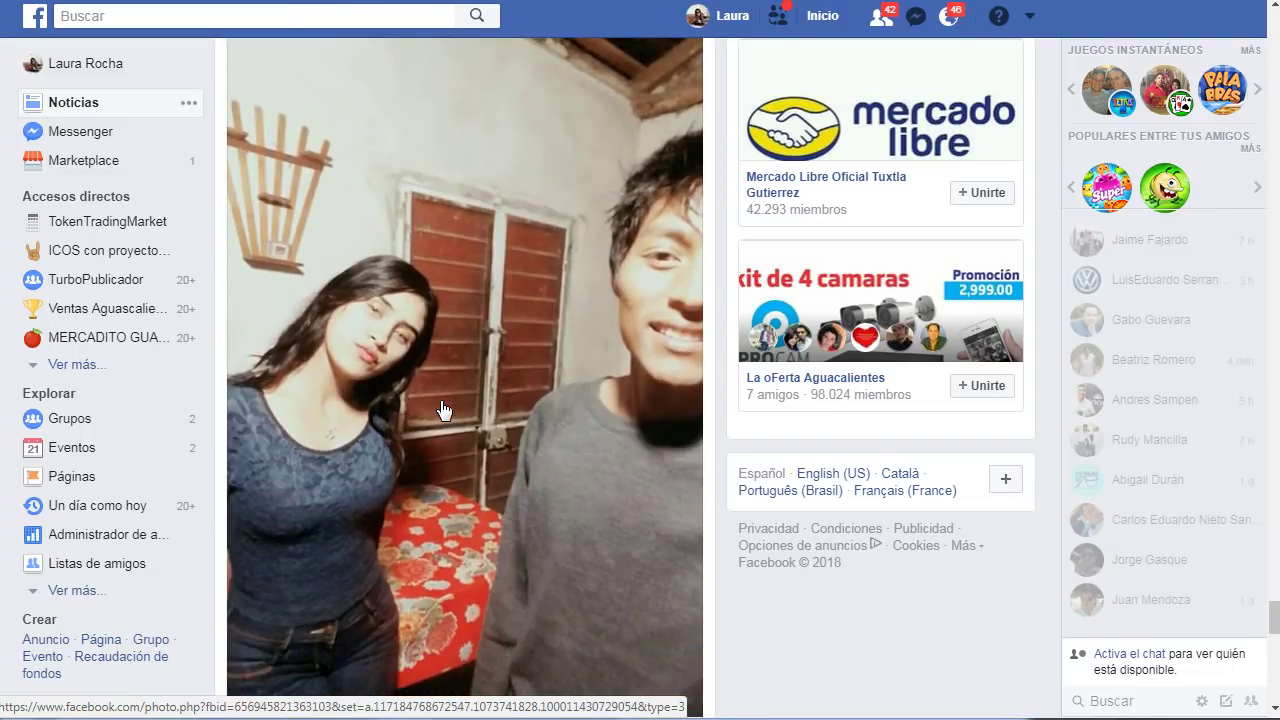
scroll(430, 450, "down", 1)
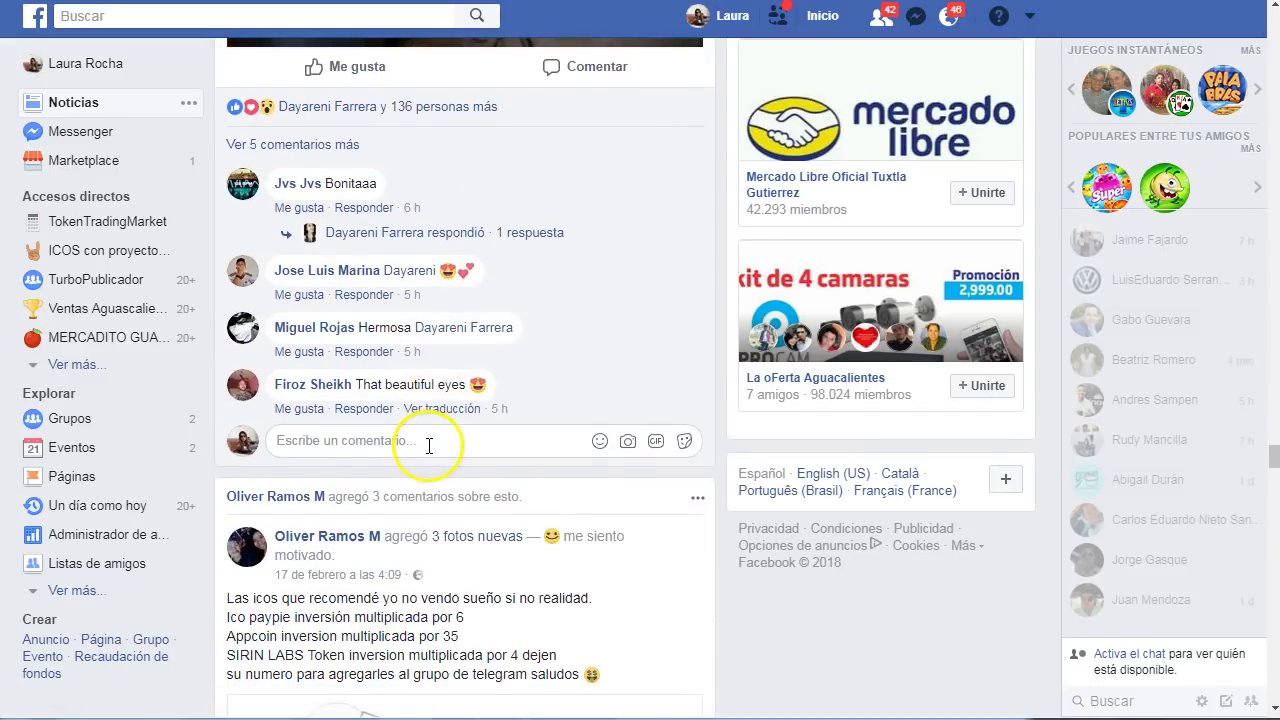
scroll(429, 445, "down", 1)
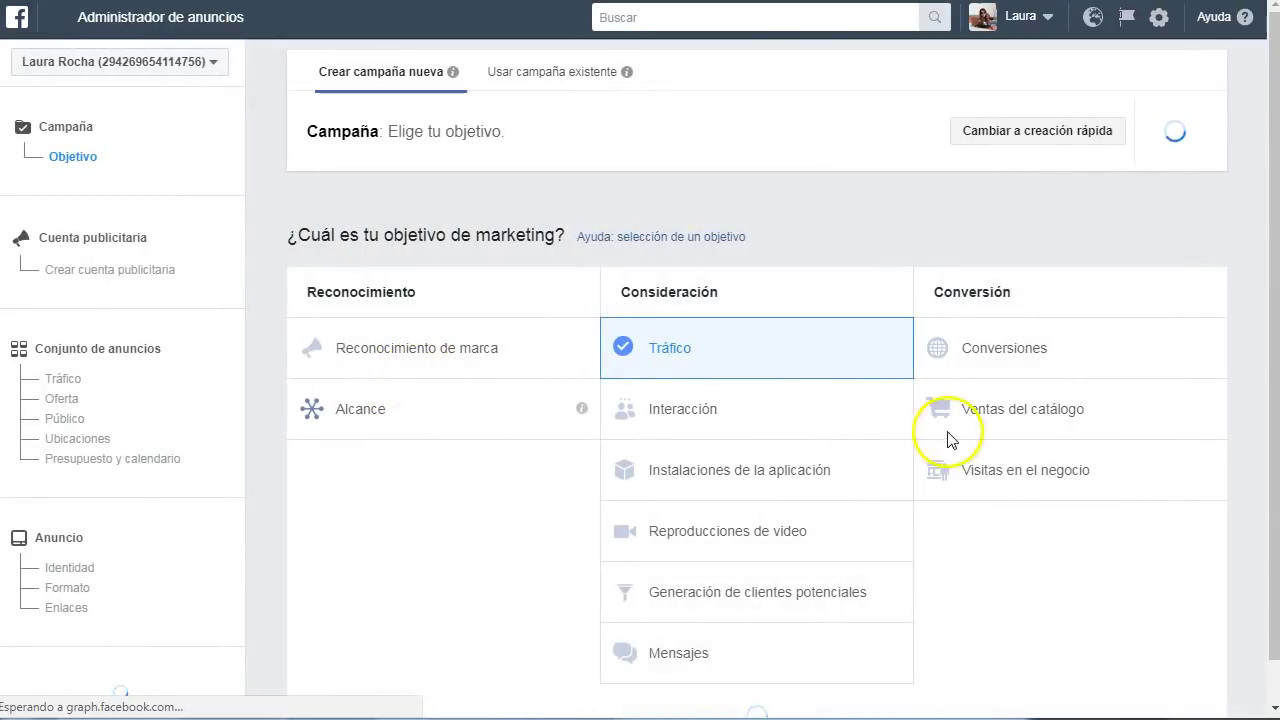
- Go to the ad set's Ubicaciones section and choose Editar ubicaciones instead of automatic placements
left_click(86, 440)
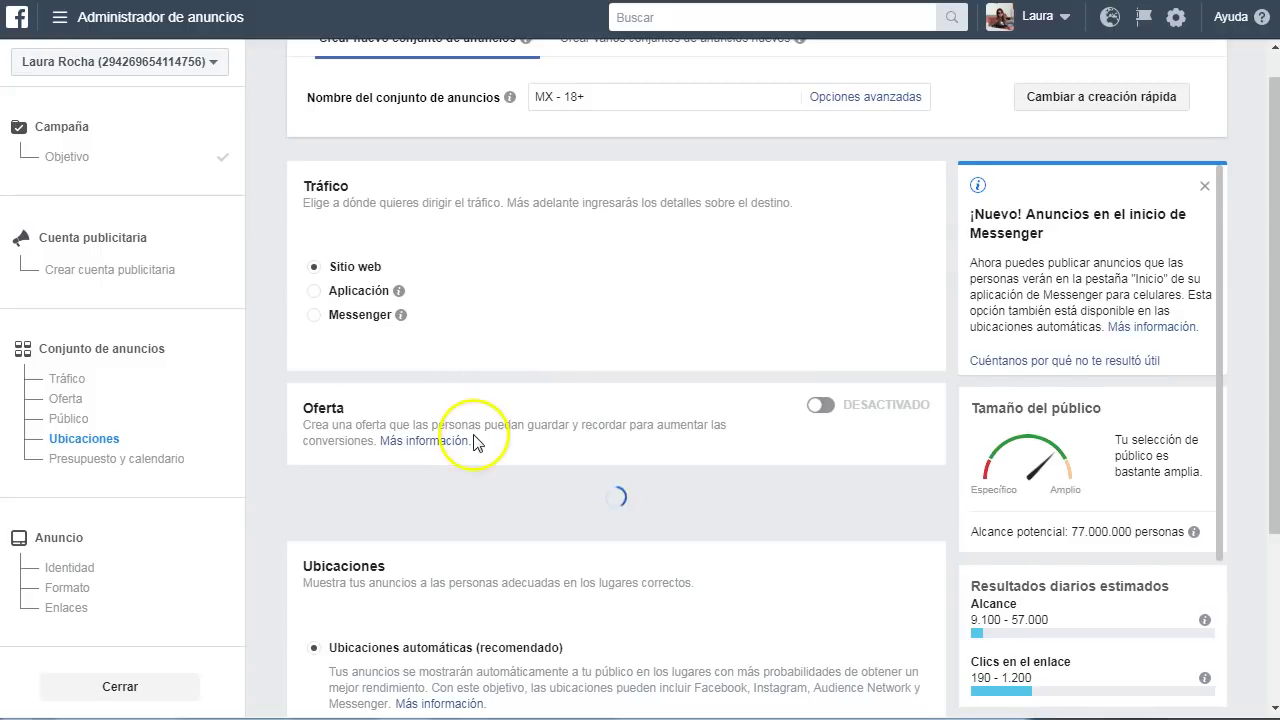
scroll(475, 443, "down", 2)
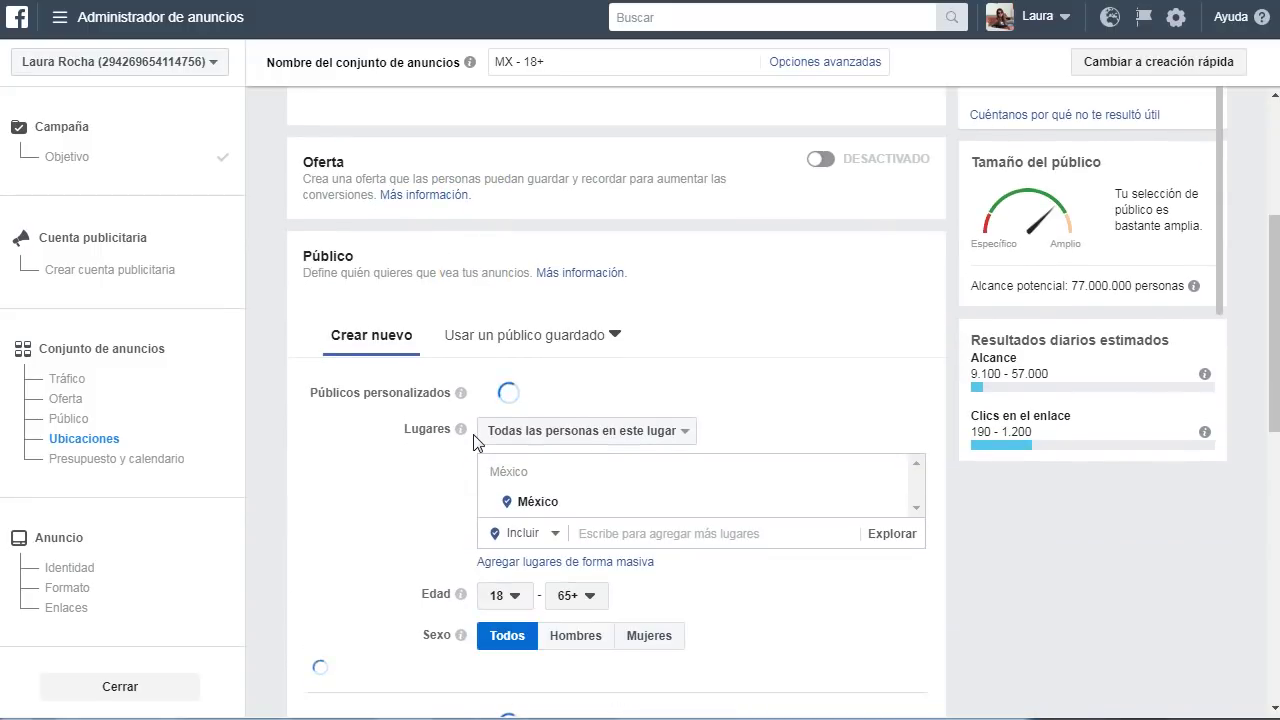
scroll(447, 455, "down", 1)
scroll(447, 455, "down", 2)
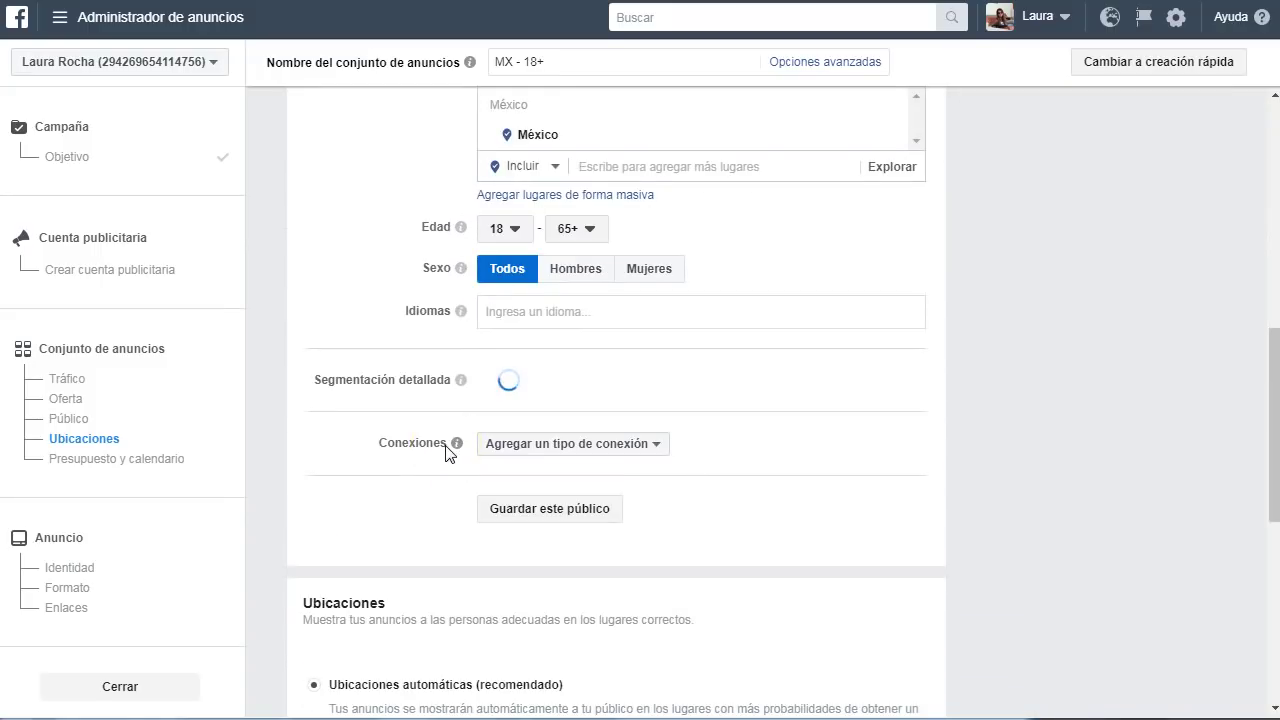
left_click(425, 462)
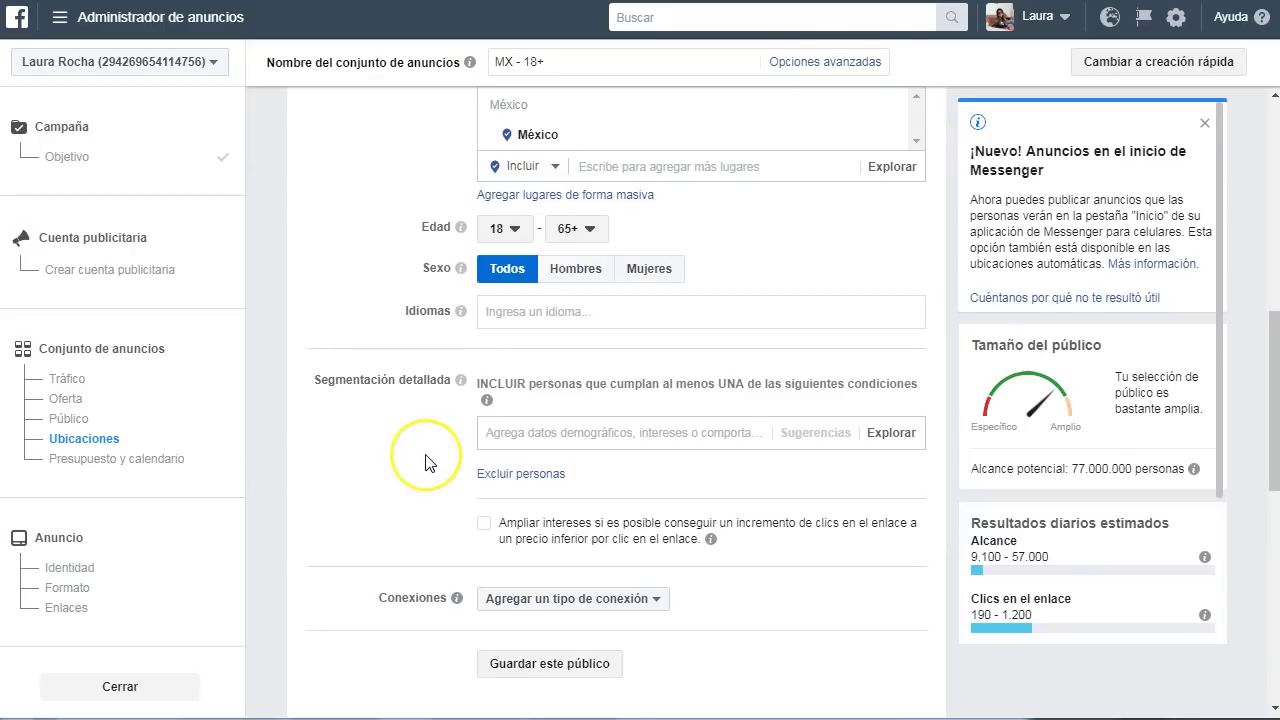
scroll(425, 462, "up", 4)
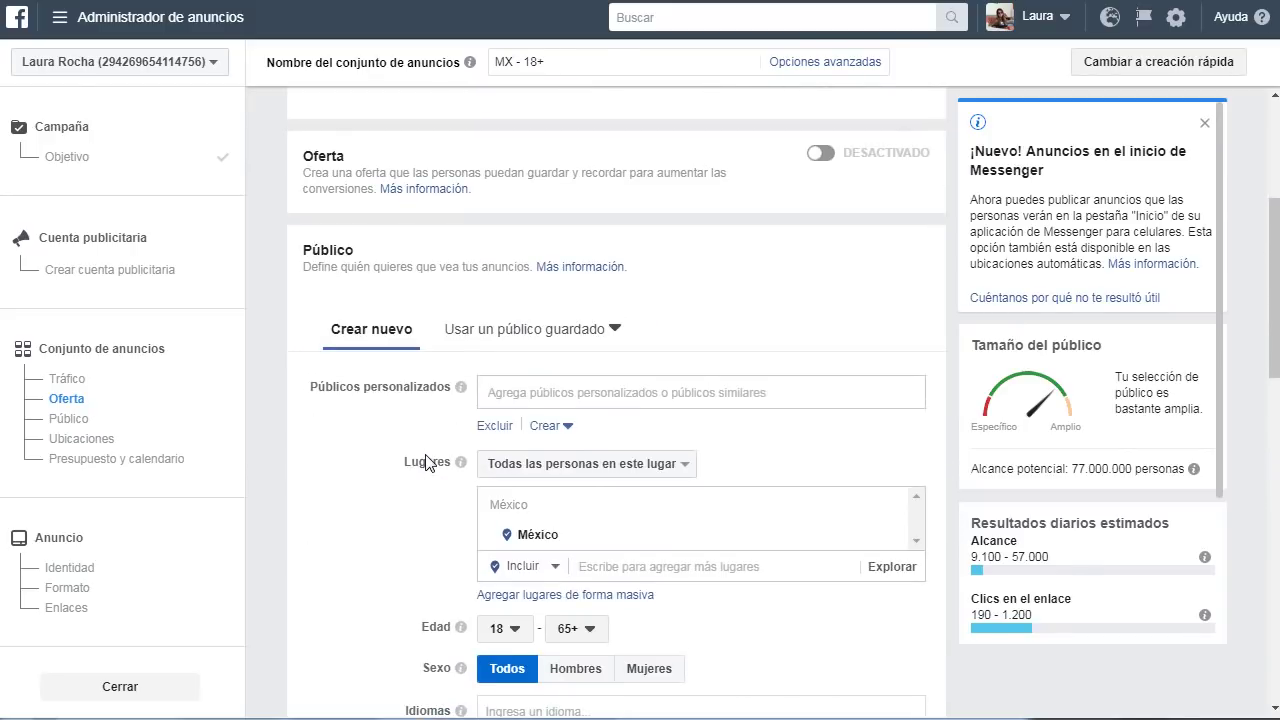
scroll(425, 462, "down", 8)
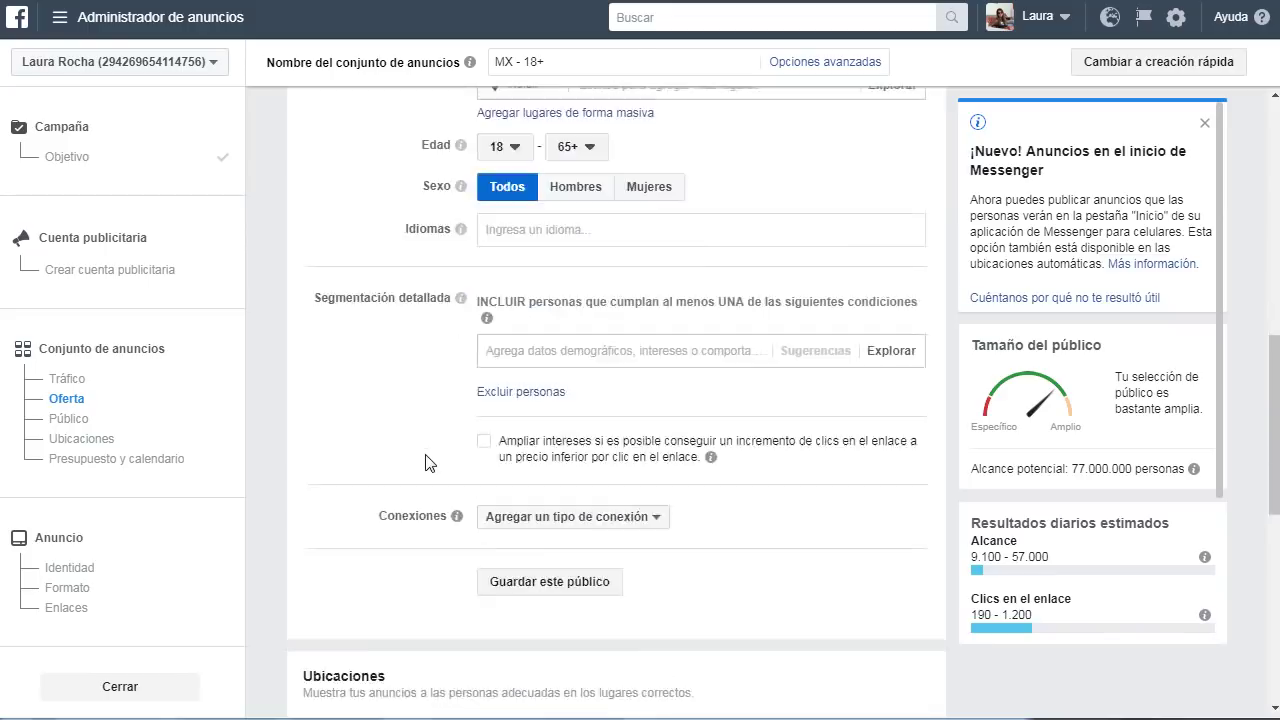
scroll(425, 462, "down", 1)
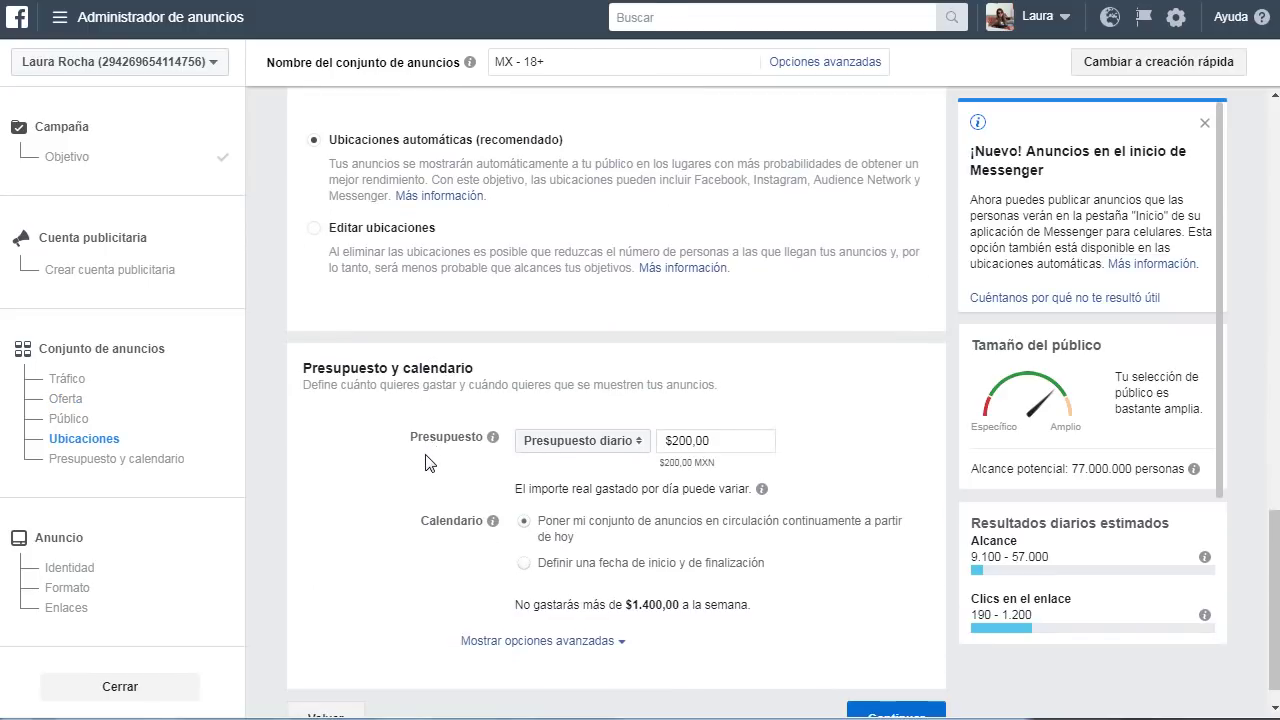
left_click(313, 229)
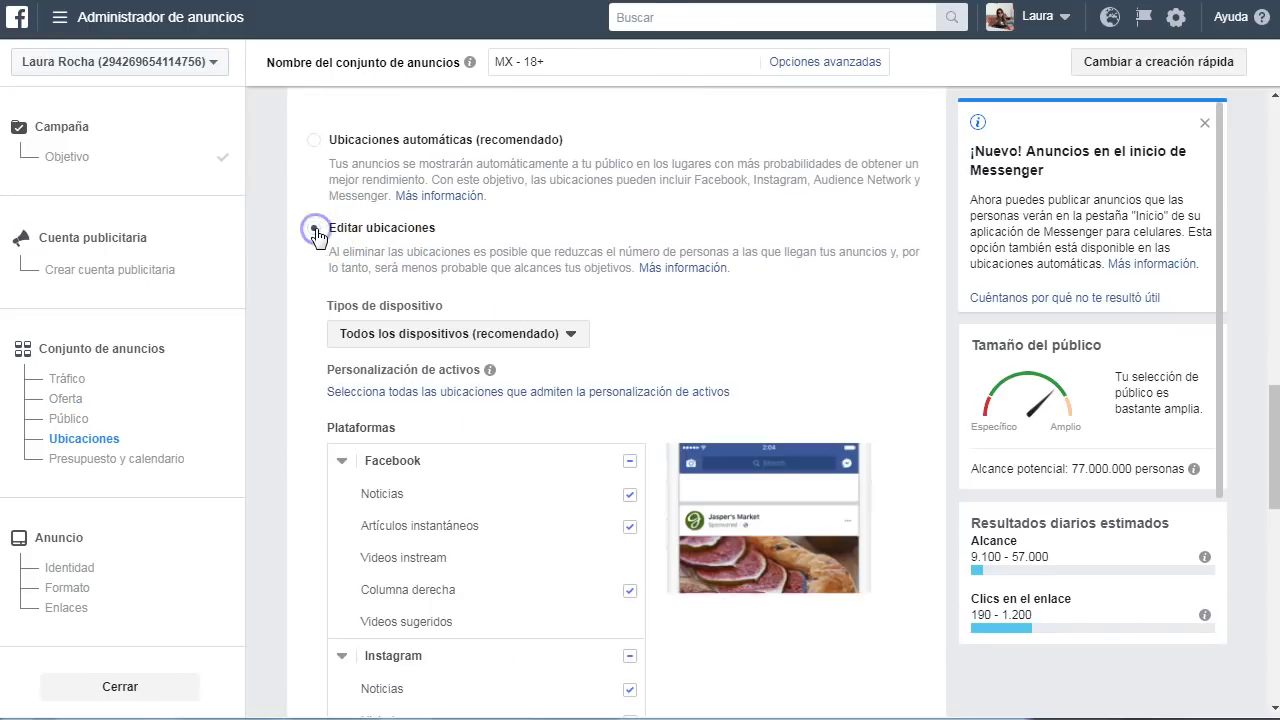
- Examine the previews of the Facebook placements Videos instream, Columna derecha and Videos sugeridos in the platform list
scroll(295, 297, "down", 2)
scroll(306, 366, "down", 1)
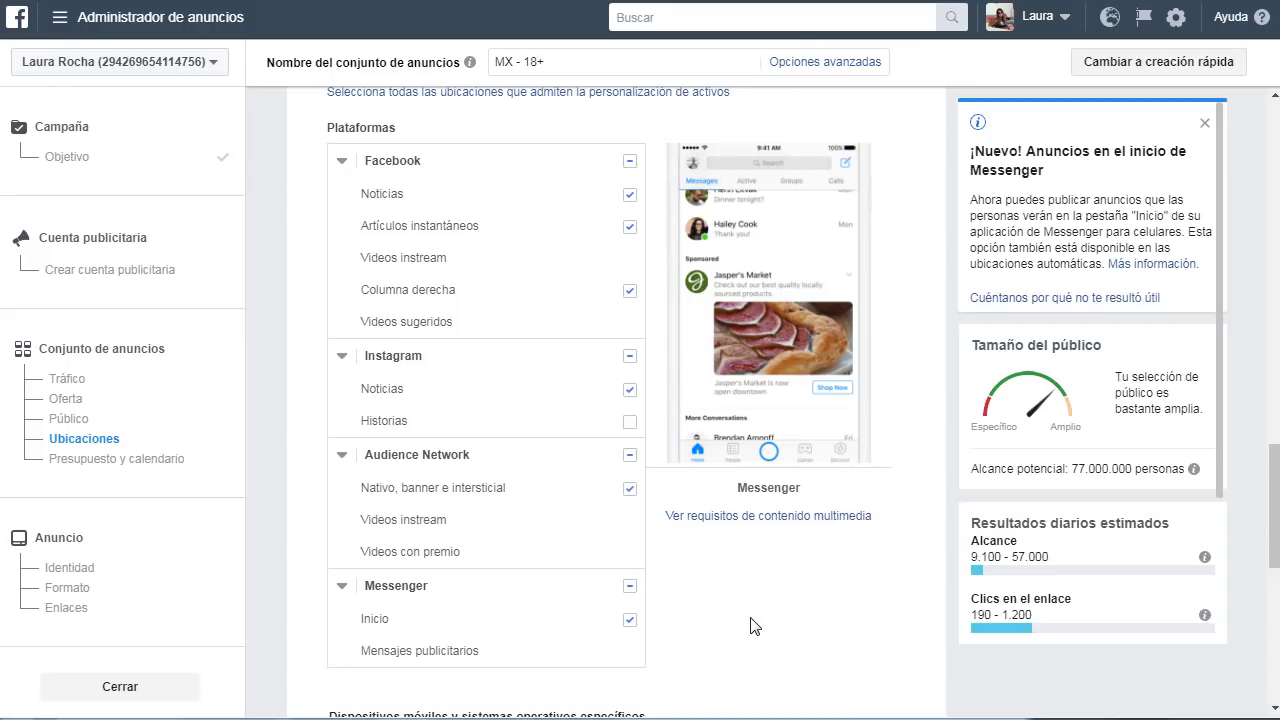
left_click(727, 671)
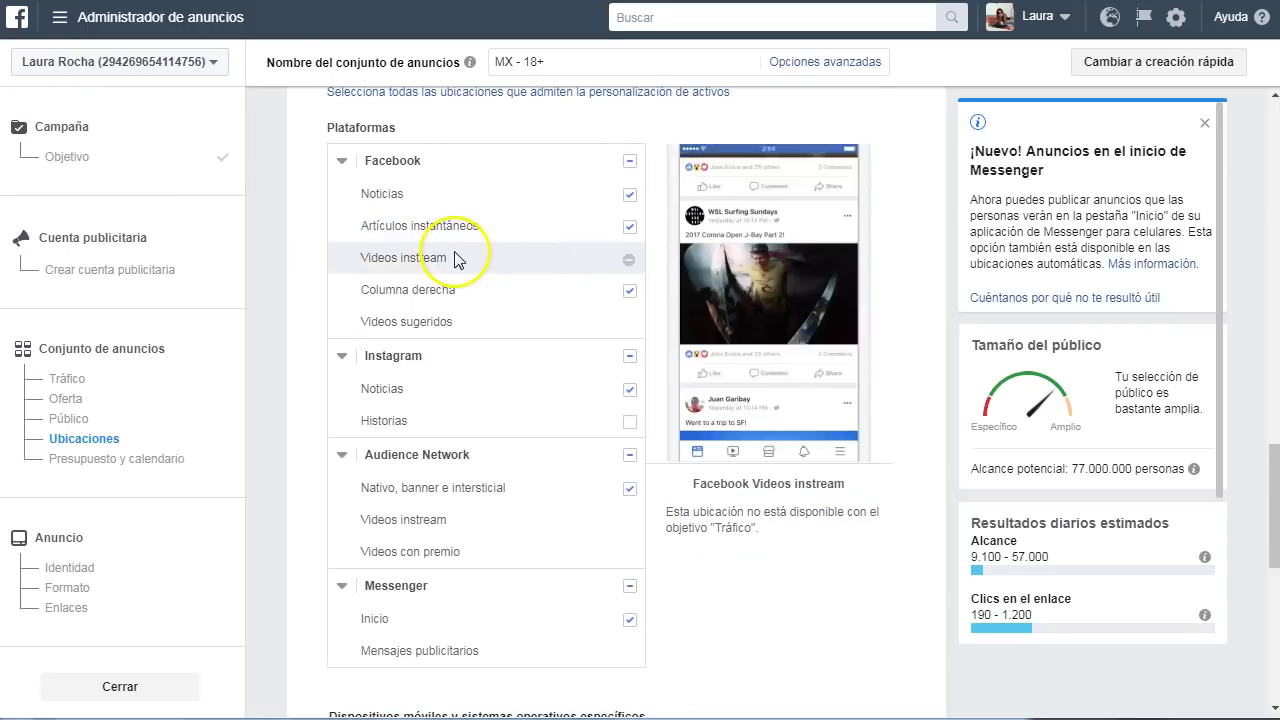
left_click(478, 293)
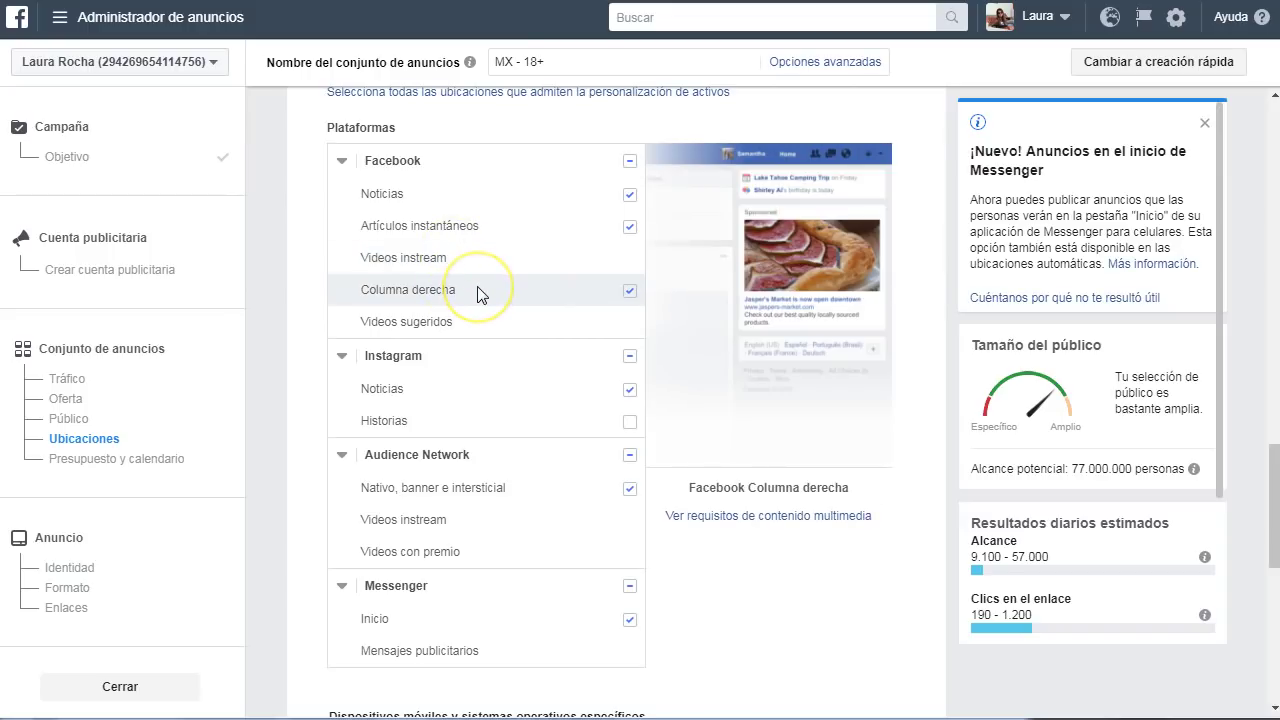
left_click(480, 321)
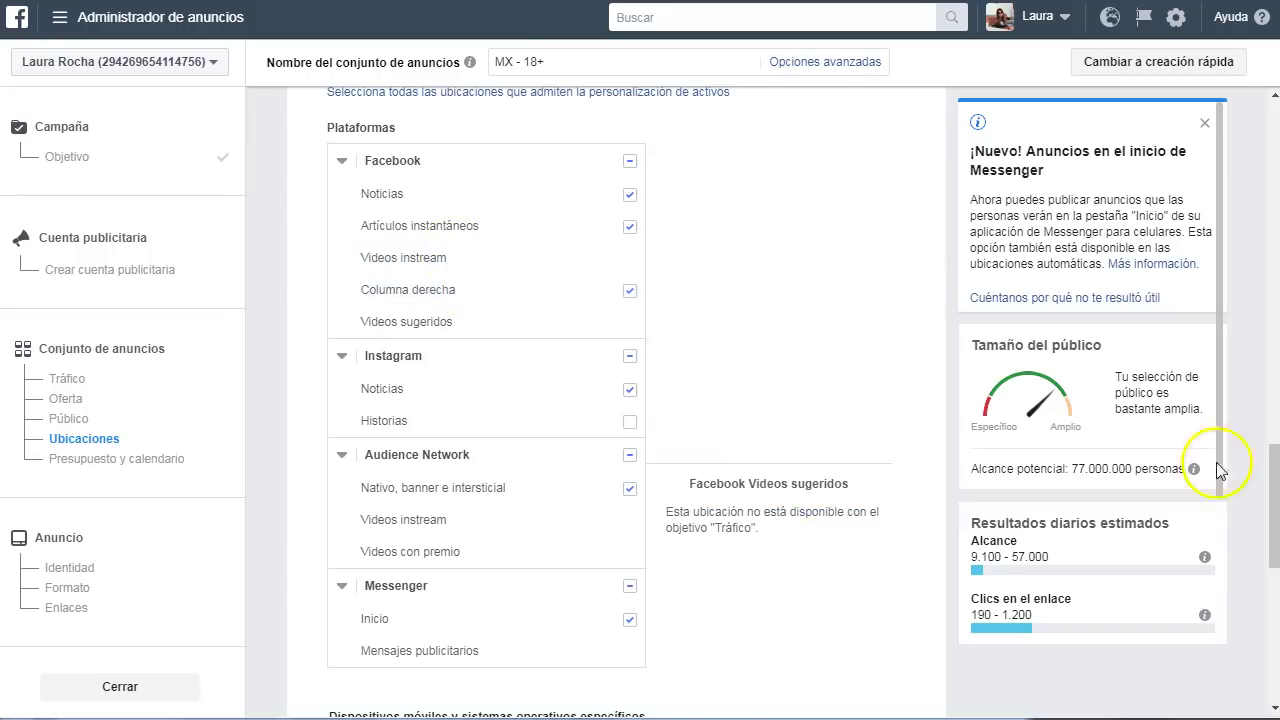
left_click(556, 290)
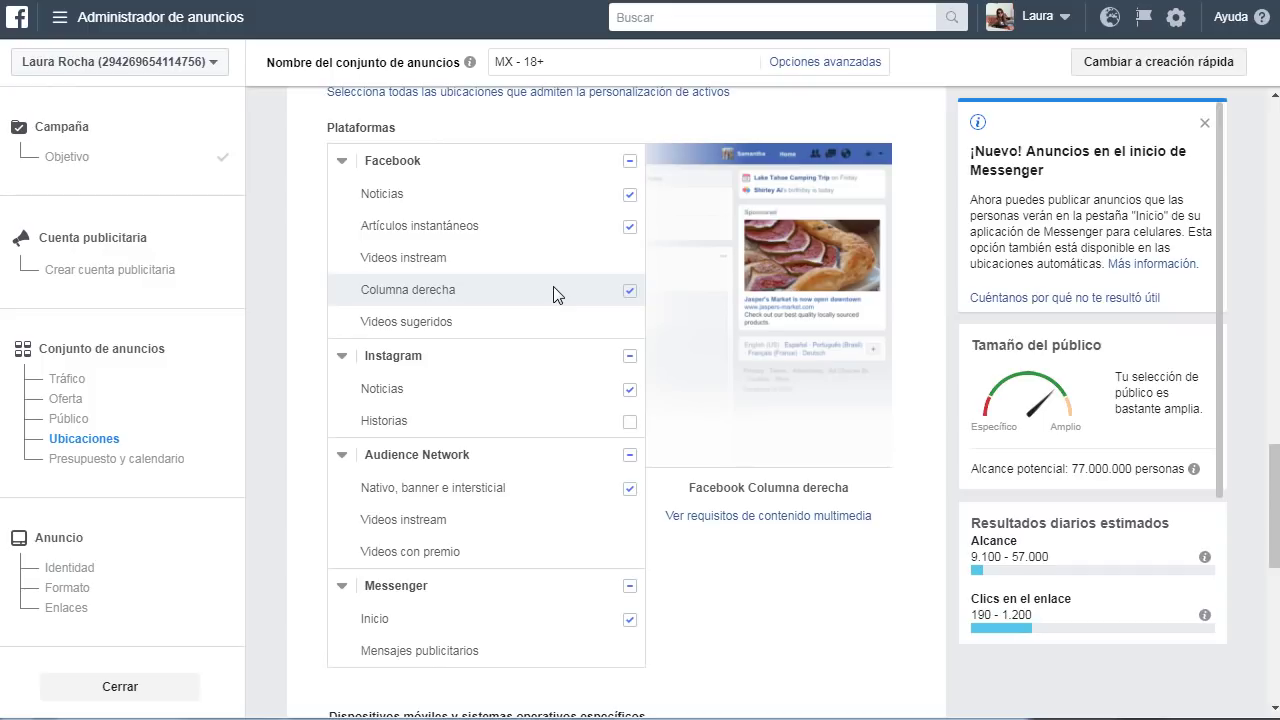
left_click(543, 320)
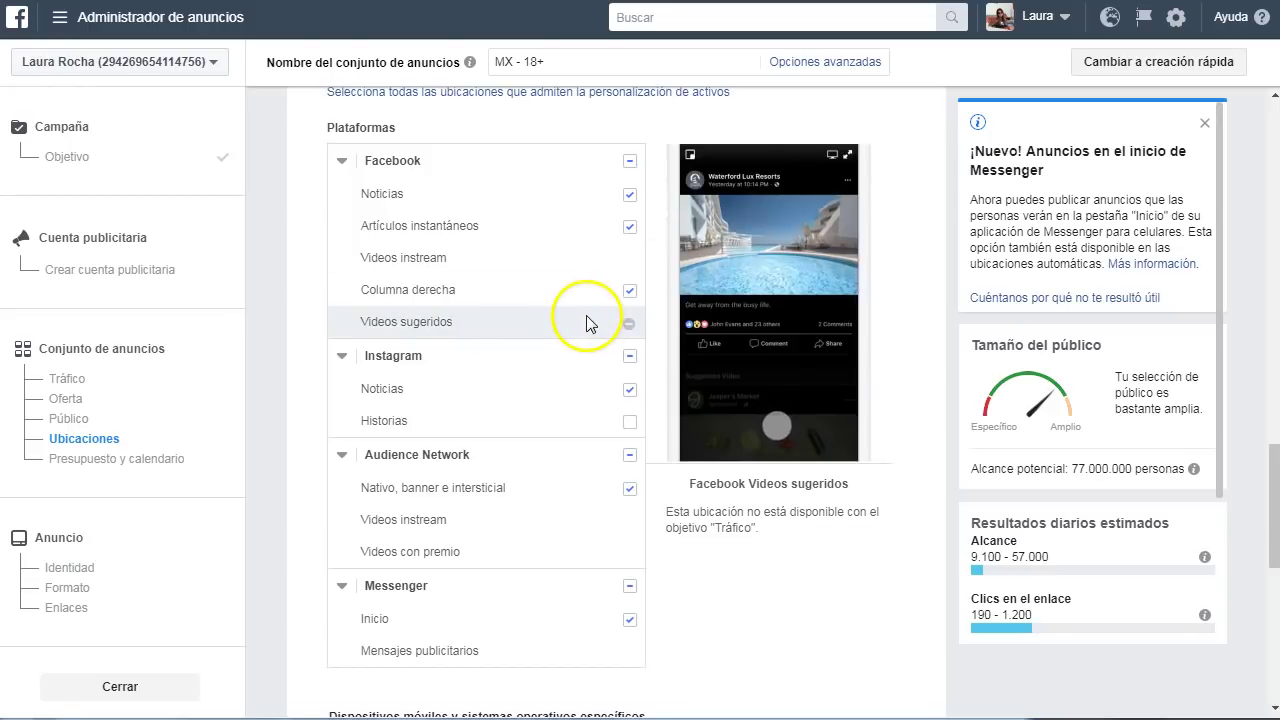
- Examine the Instagram placements Noticias and Historias and their ad previews
scroll(506, 294, "down", 1)
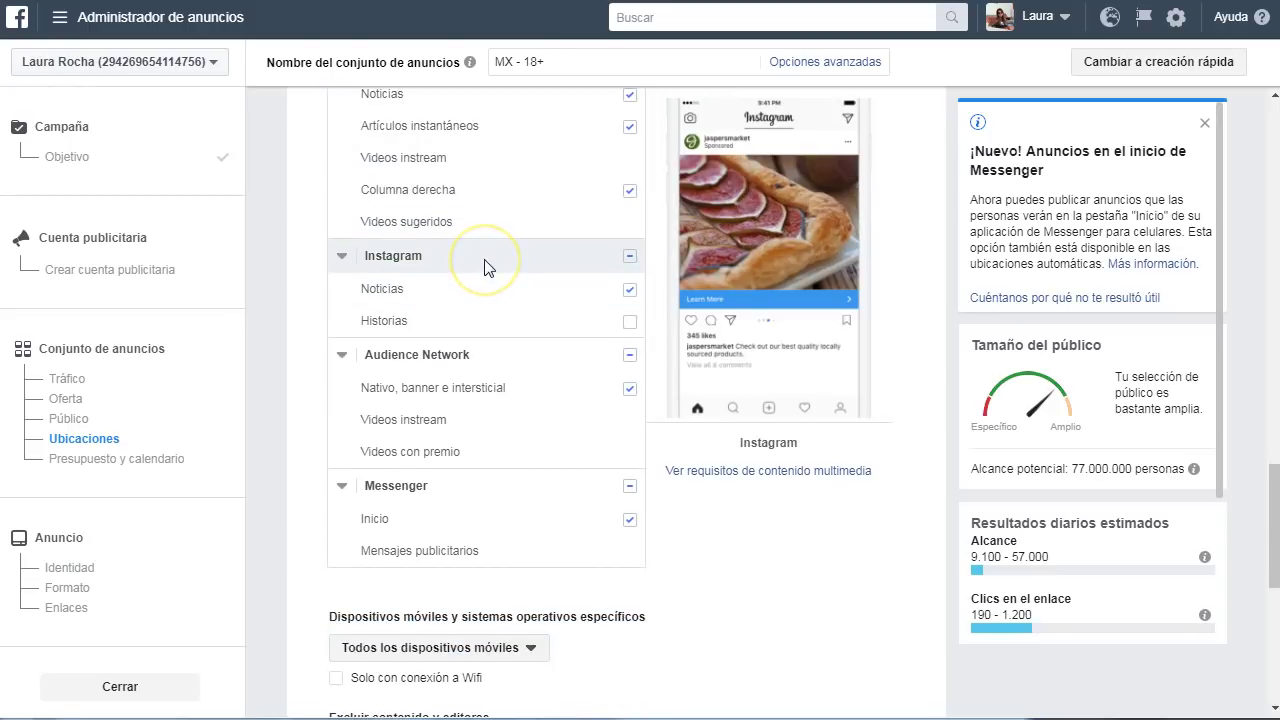
left_click(486, 299)
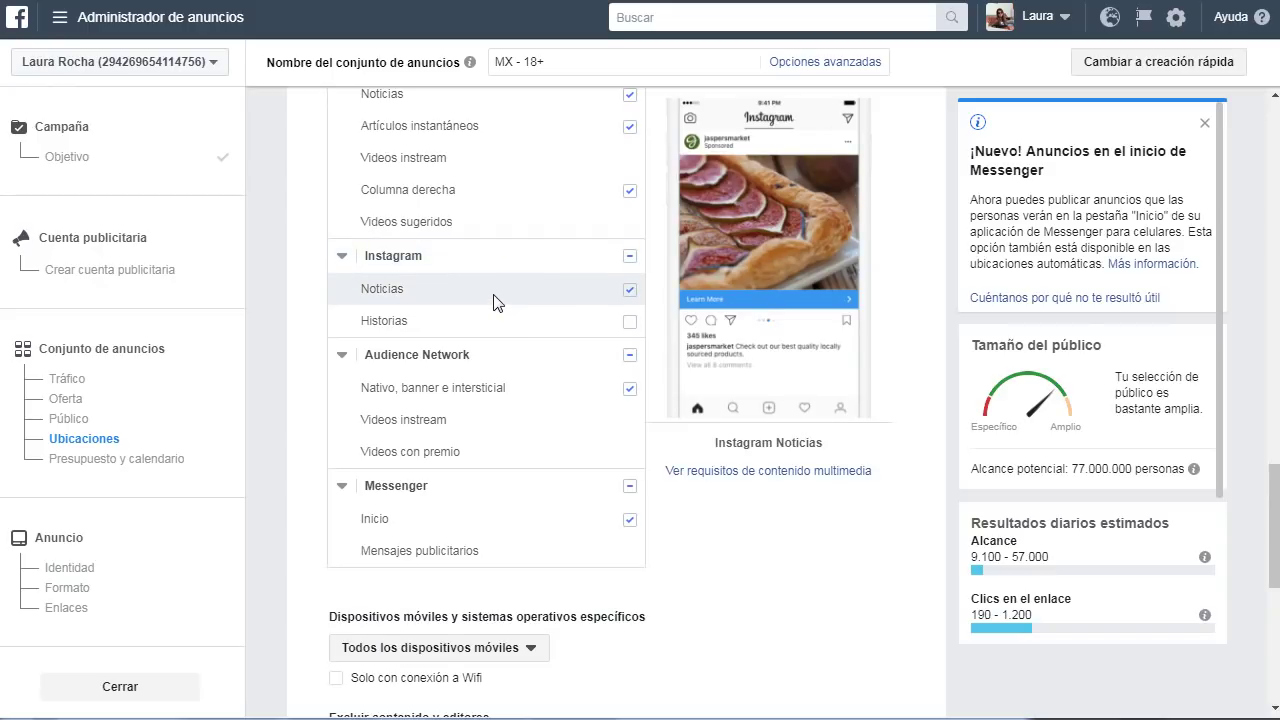
left_click(500, 326)
left_click(505, 302)
left_click(425, 256)
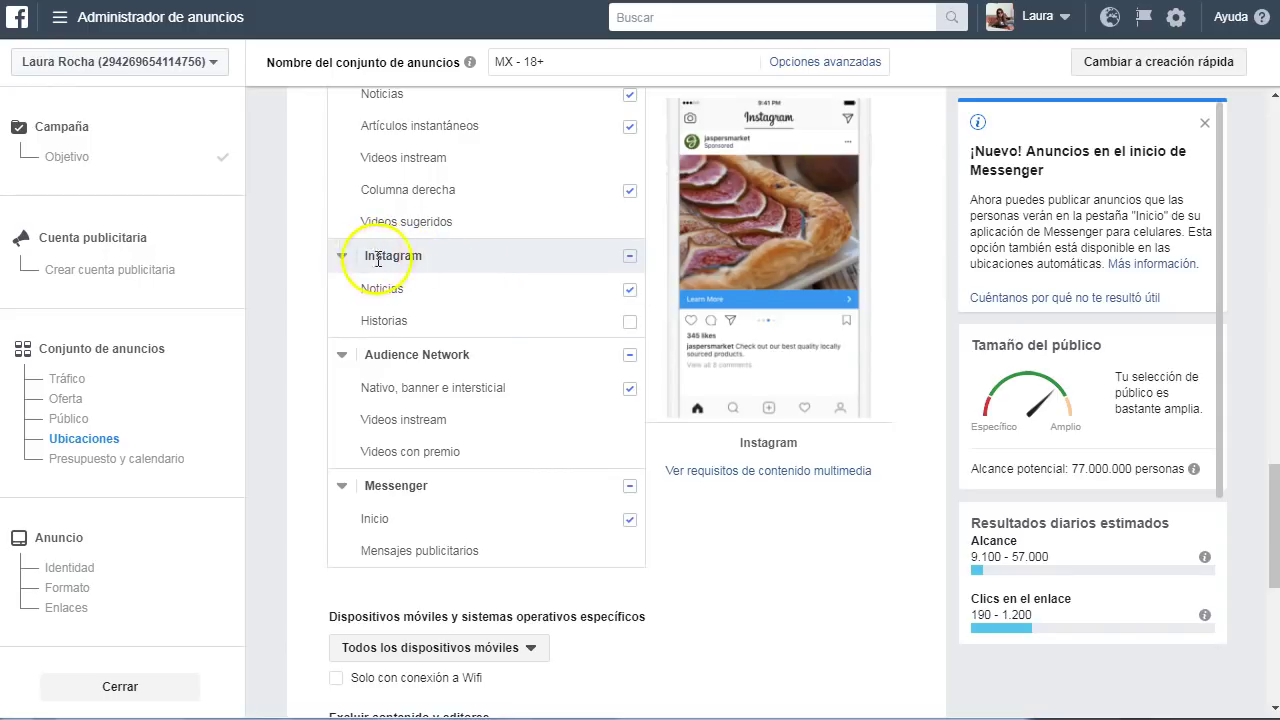
- Review the Facebook placements Noticias and Artículos instantáneos again
scroll(465, 257, "up", 1)
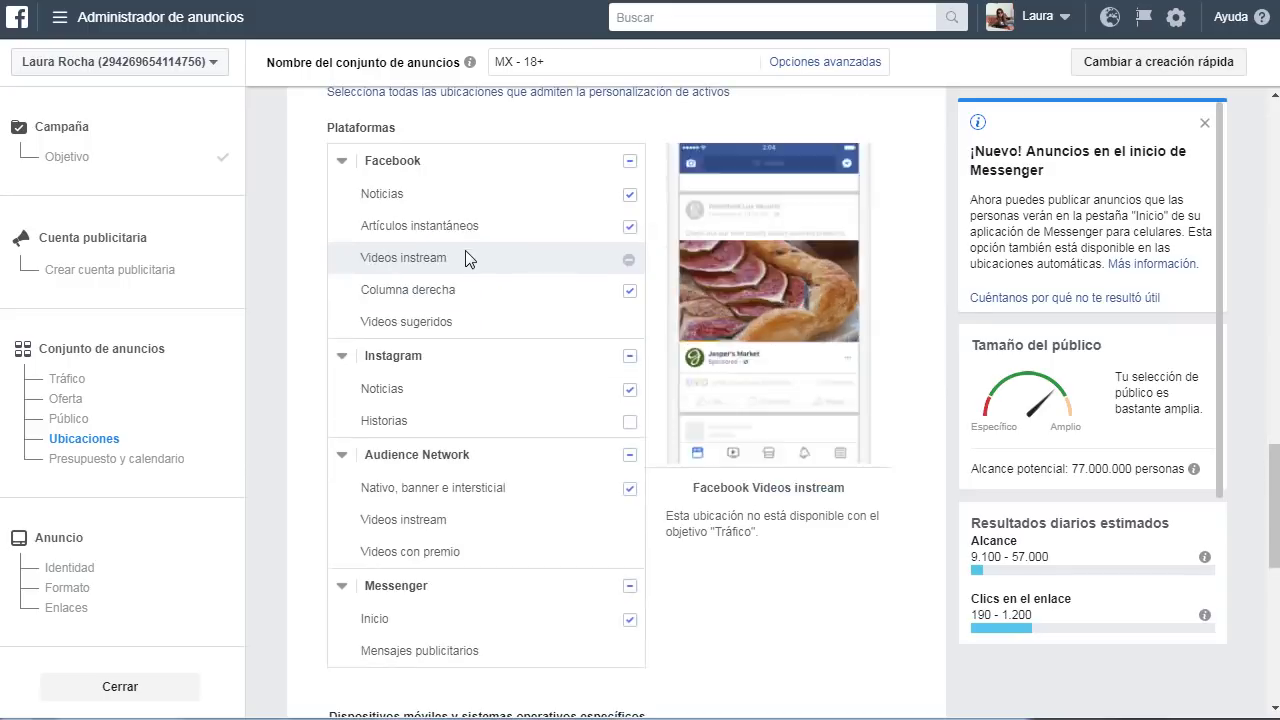
left_click(457, 192)
left_click(461, 238)
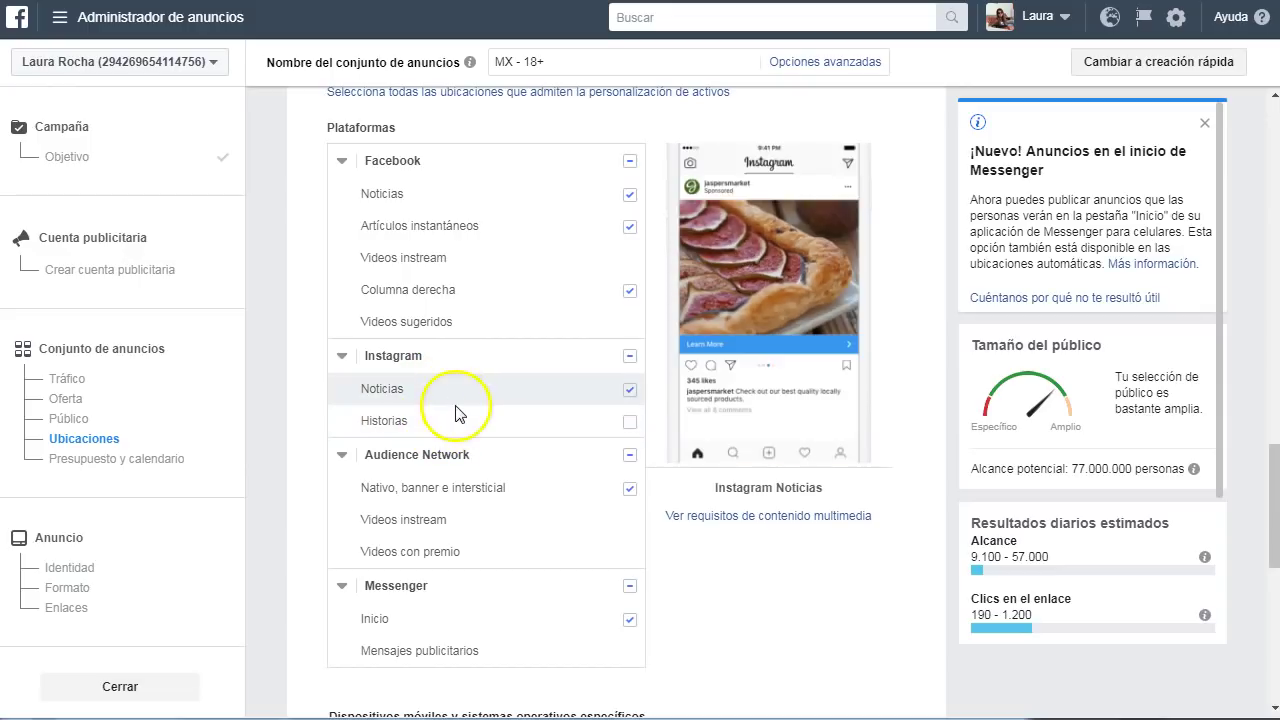
- Examine the Audience Network placement Nativo, banner e intersticial and its animated ad preview
scroll(457, 414, "down", 1)
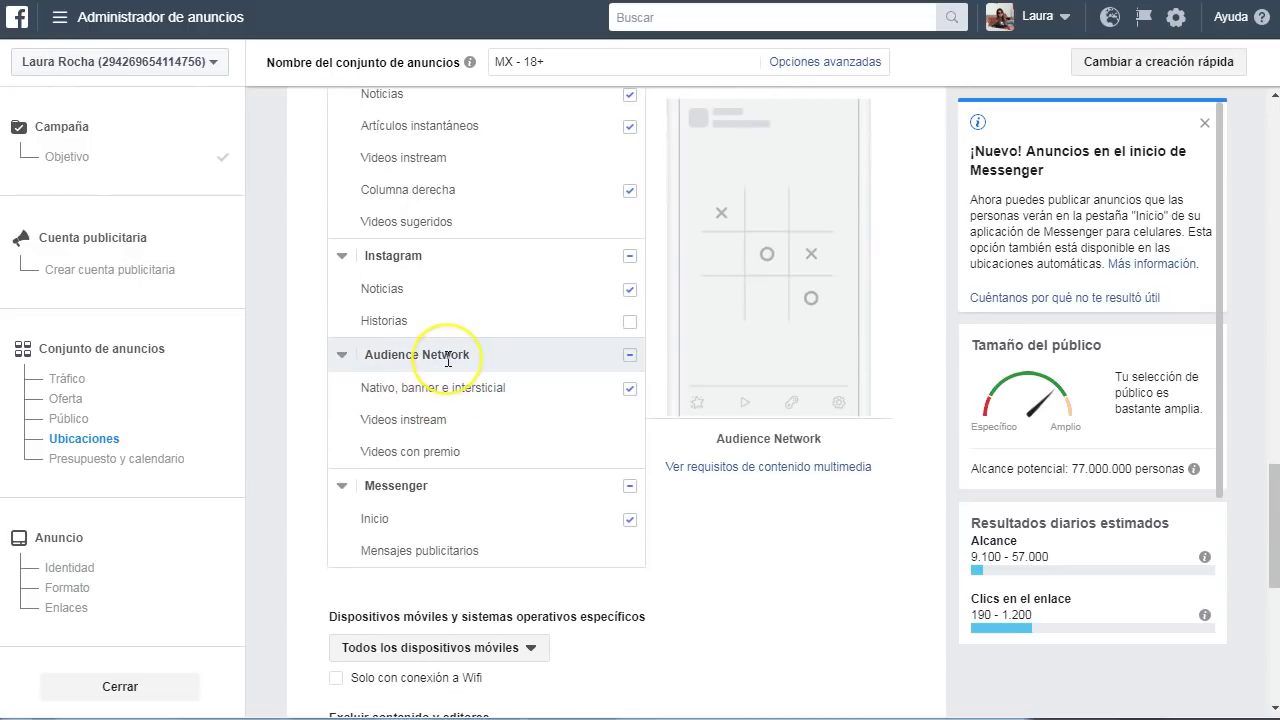
scroll(447, 358, "down", 1)
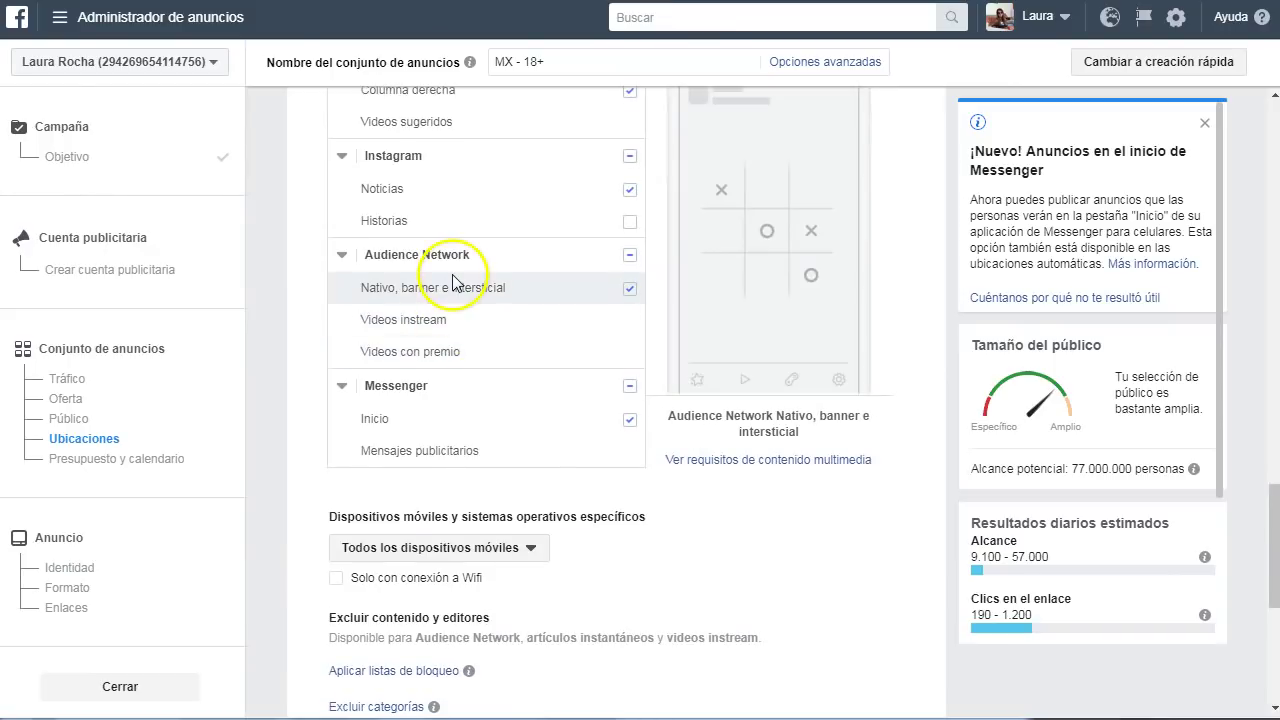
scroll(452, 282, "up", 1)
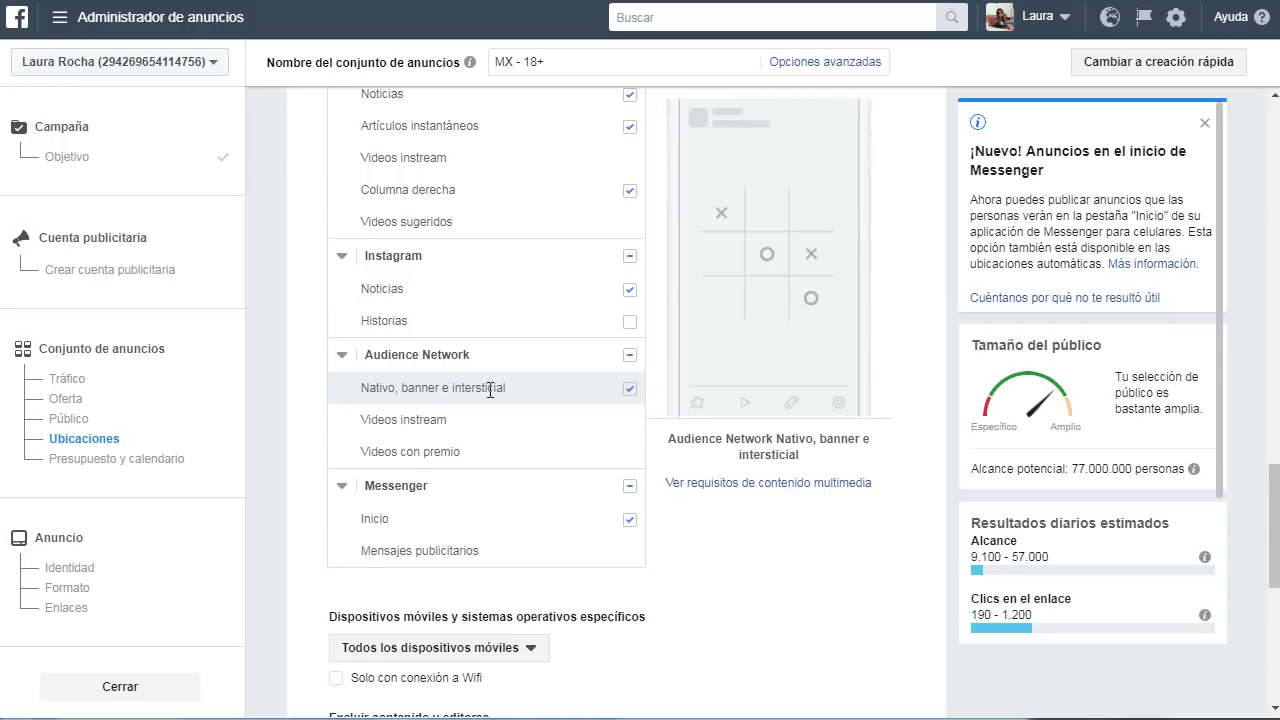
scroll(490, 390, "up", 1)
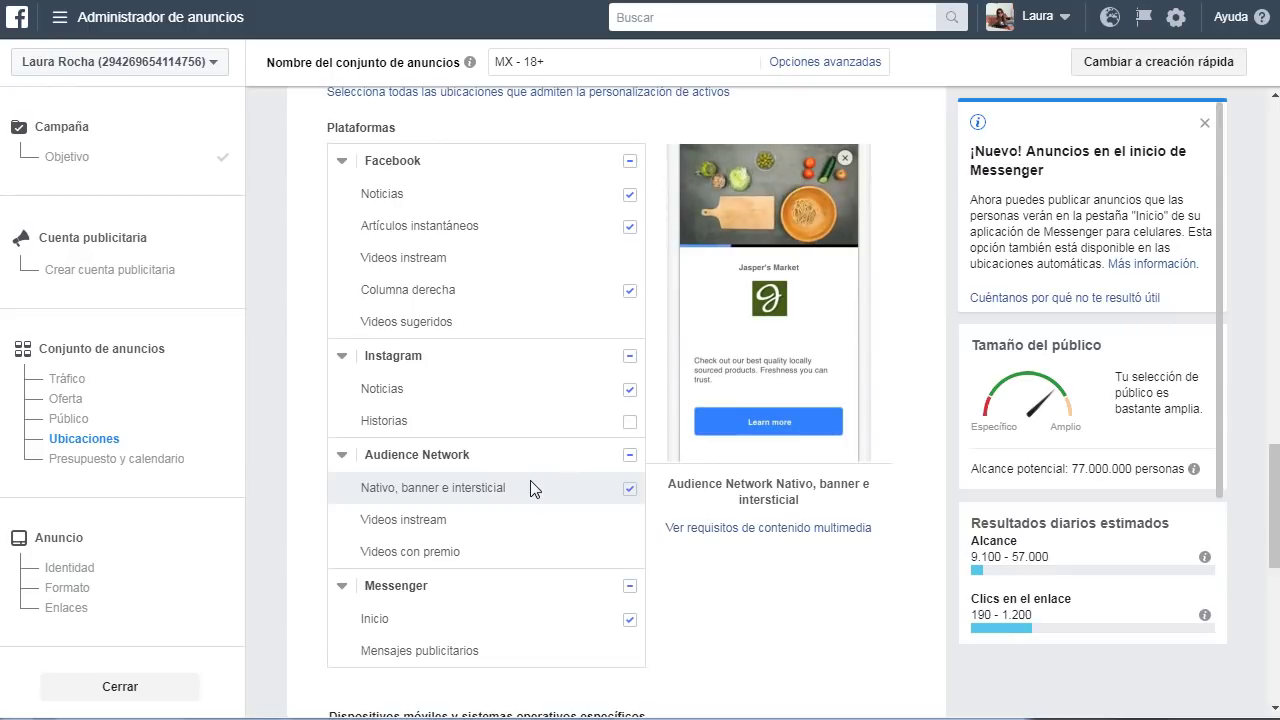
left_click(498, 487)
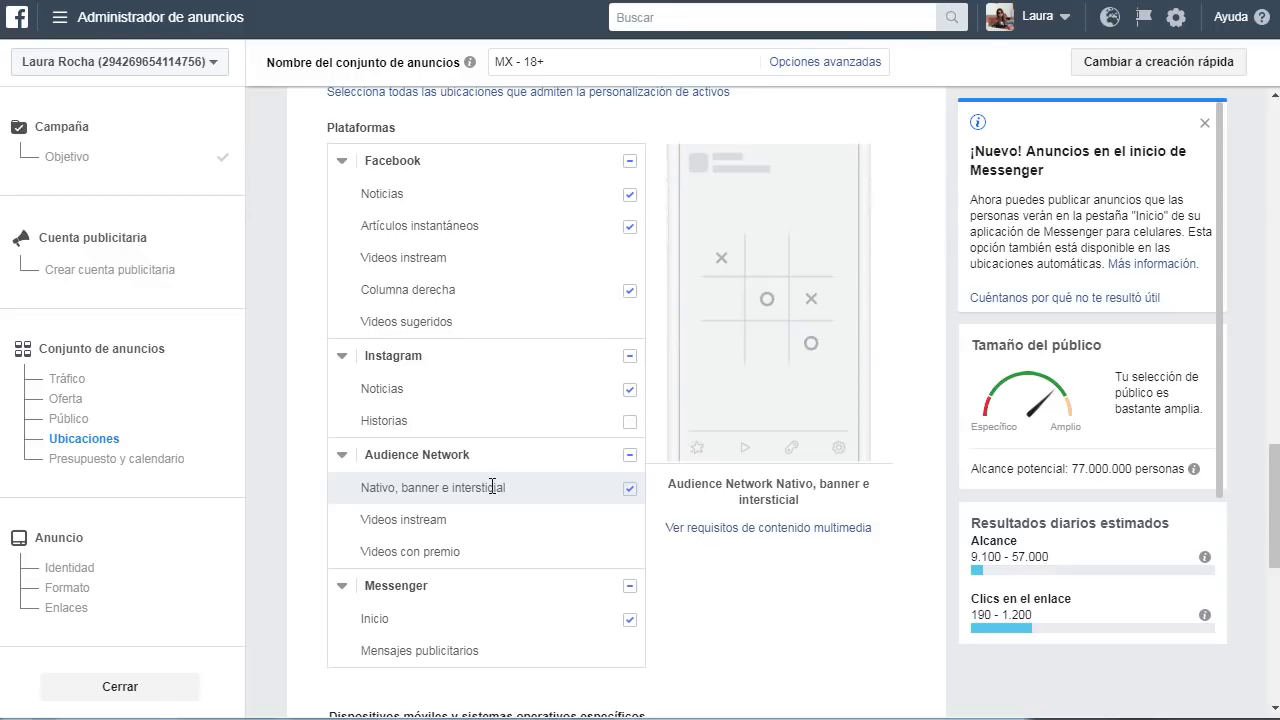
left_click(497, 487)
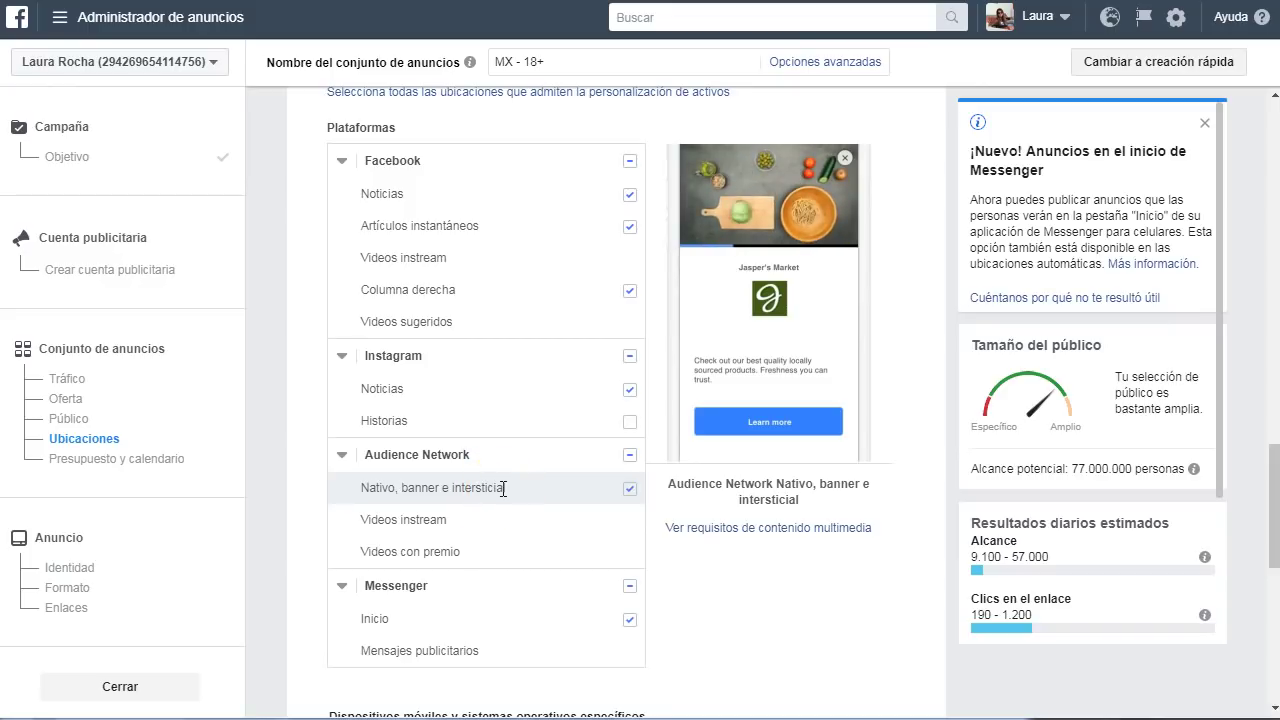
- Check the Audience Network placement Videos instream and read the availability note under its preview
left_click(452, 530)
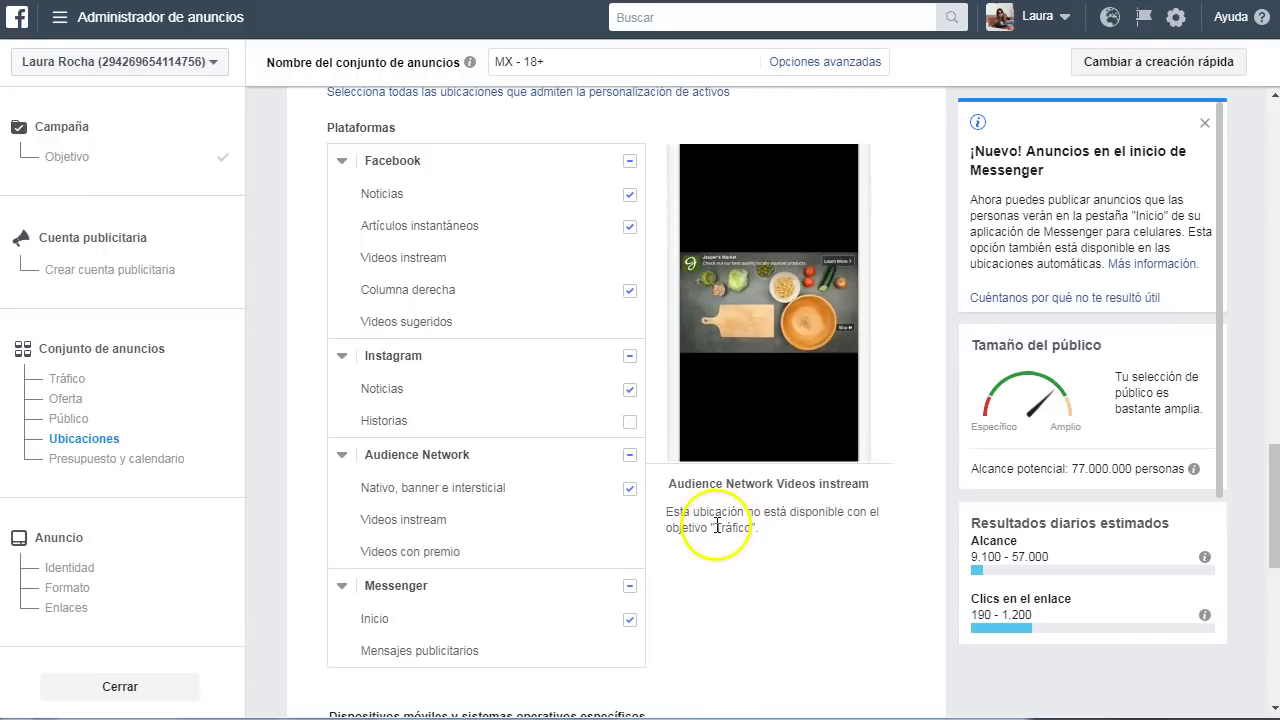
left_click_drag(650, 515, 752, 532)
left_click(752, 532)
double_click(734, 528)
left_click(735, 530)
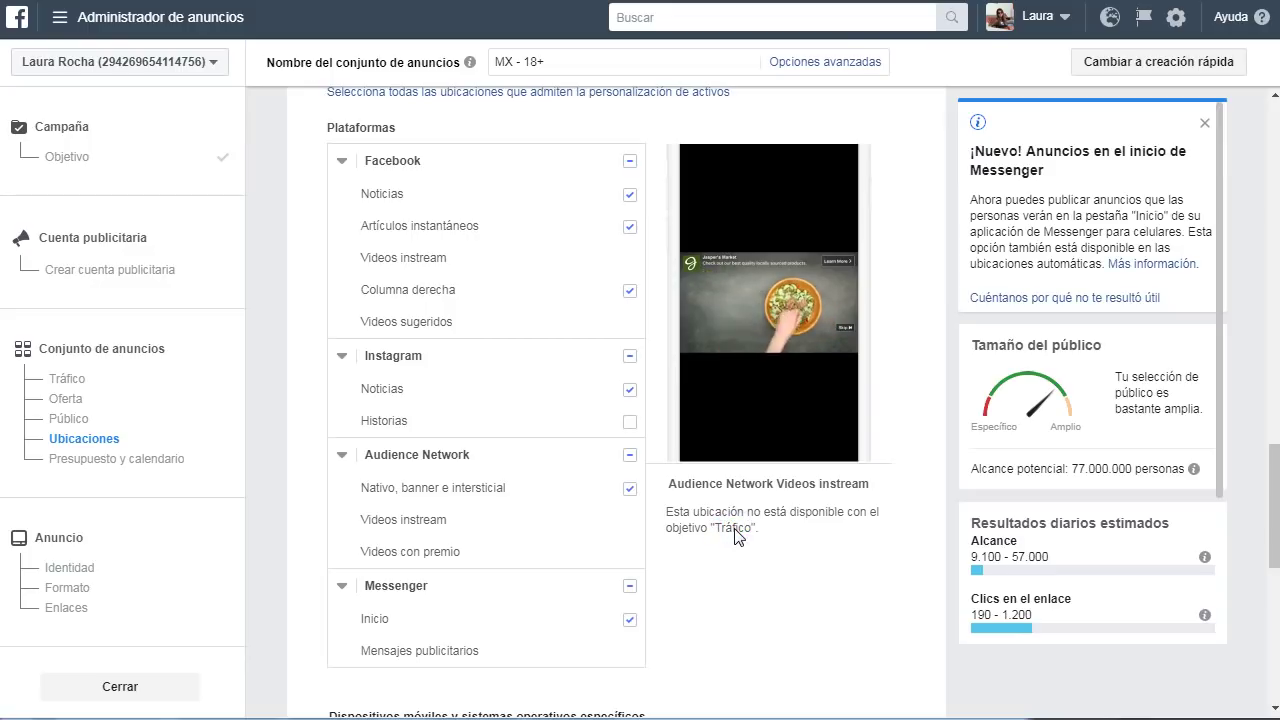
- Examine the Messenger placements Inicio and Mensajes publicitarios and how their ads are displayed
left_click(505, 570)
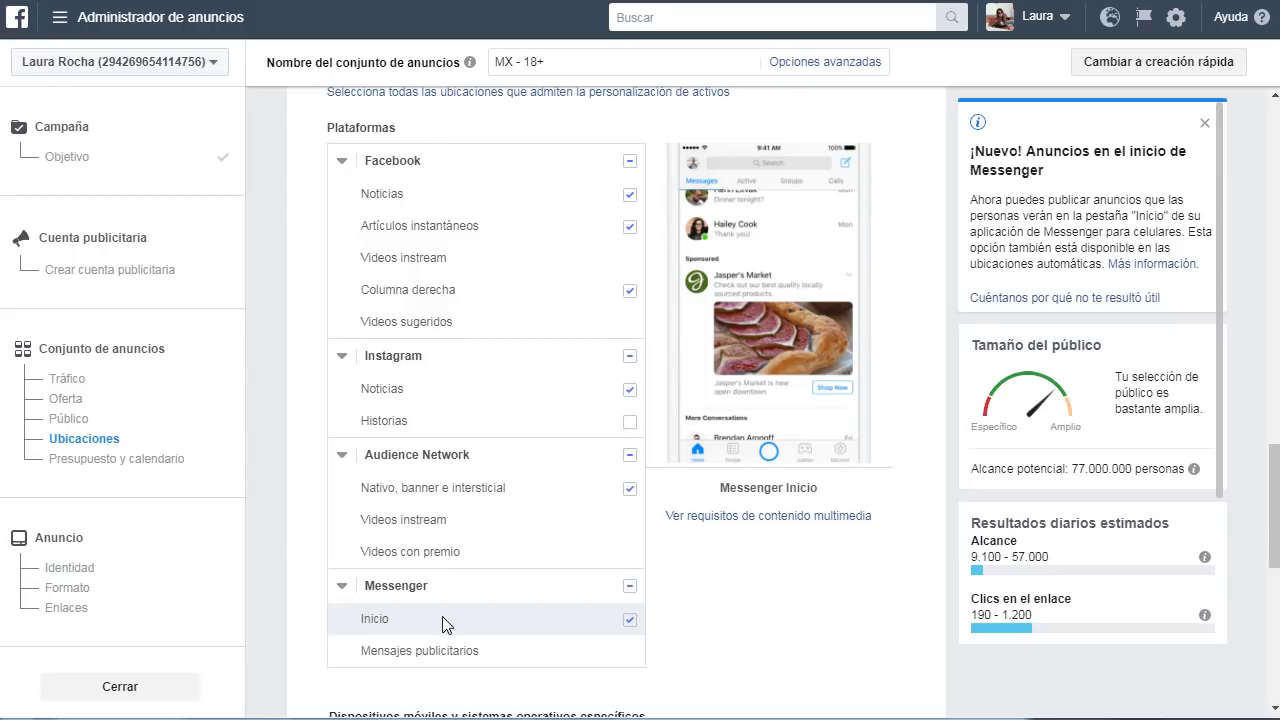
left_click(668, 627)
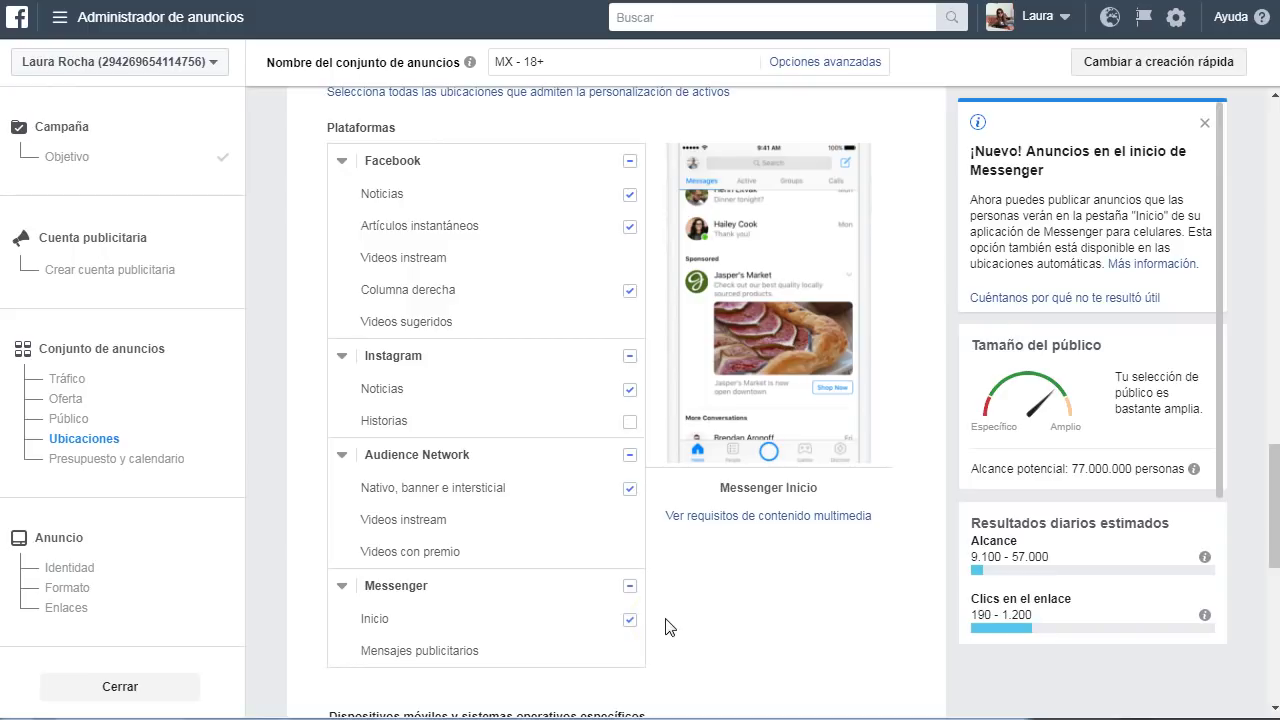
left_click(455, 622)
left_click(465, 625)
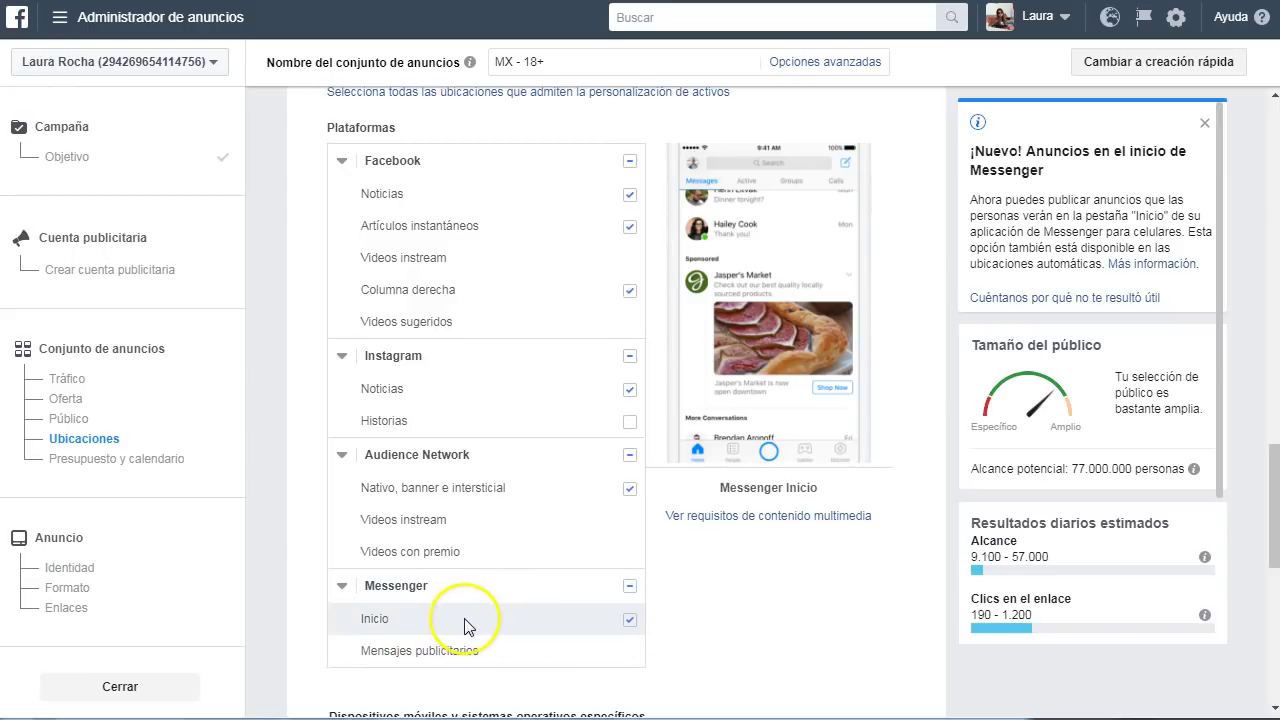
left_click(458, 646)
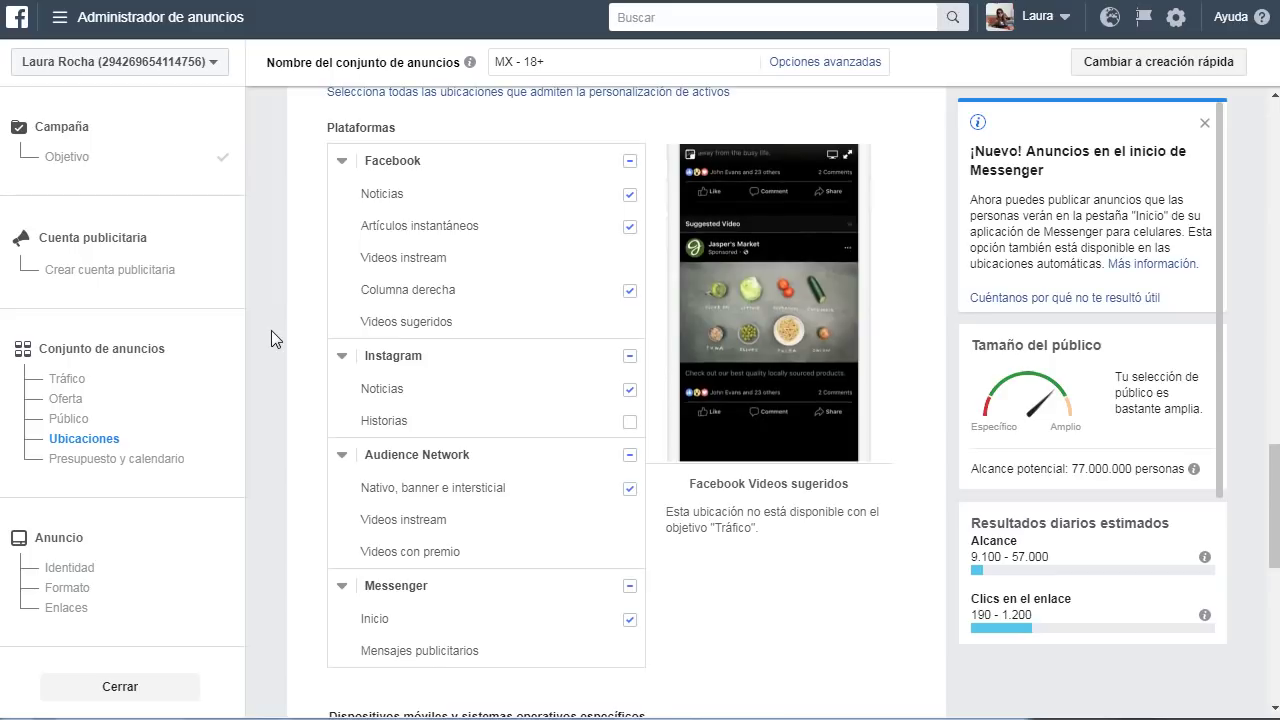
- Switch to the Facebook news feed, look for a sponsored post among the regular ones, and examine the HAVANA CULTURA video ad and its text
mouse_move(352, 163)
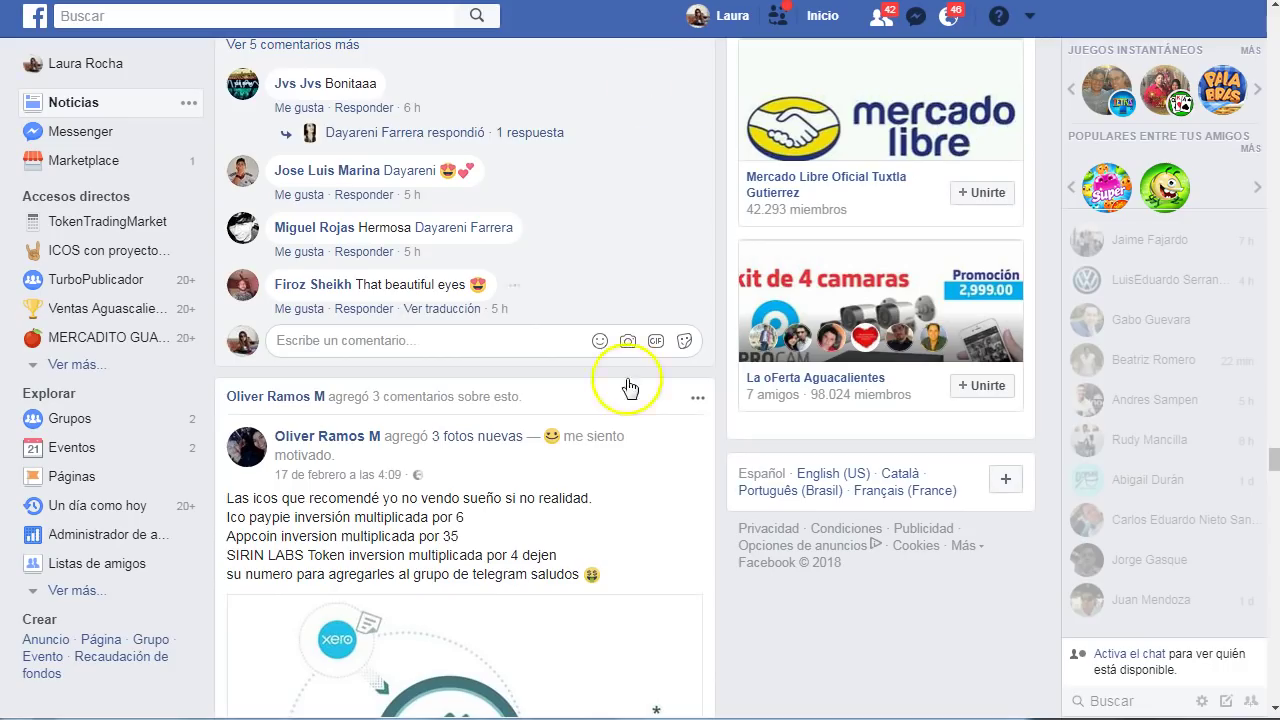
scroll(378, 510, "down", 10)
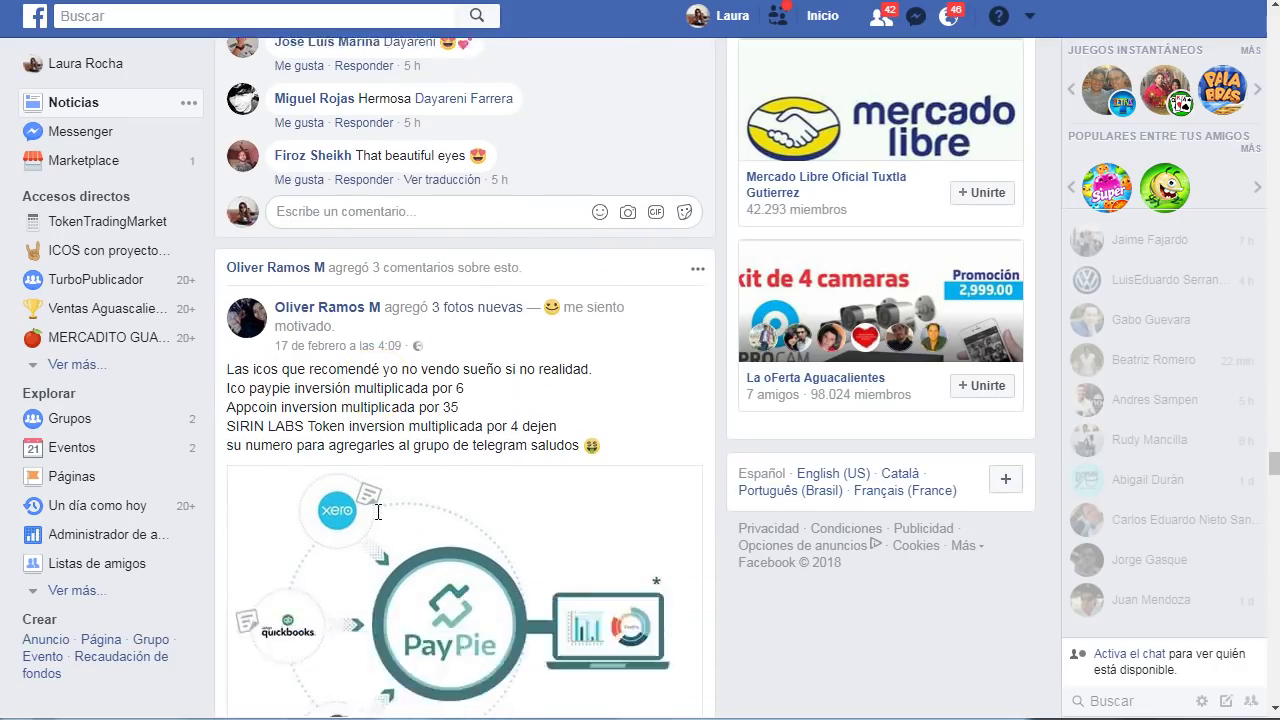
scroll(378, 511, "down", 8)
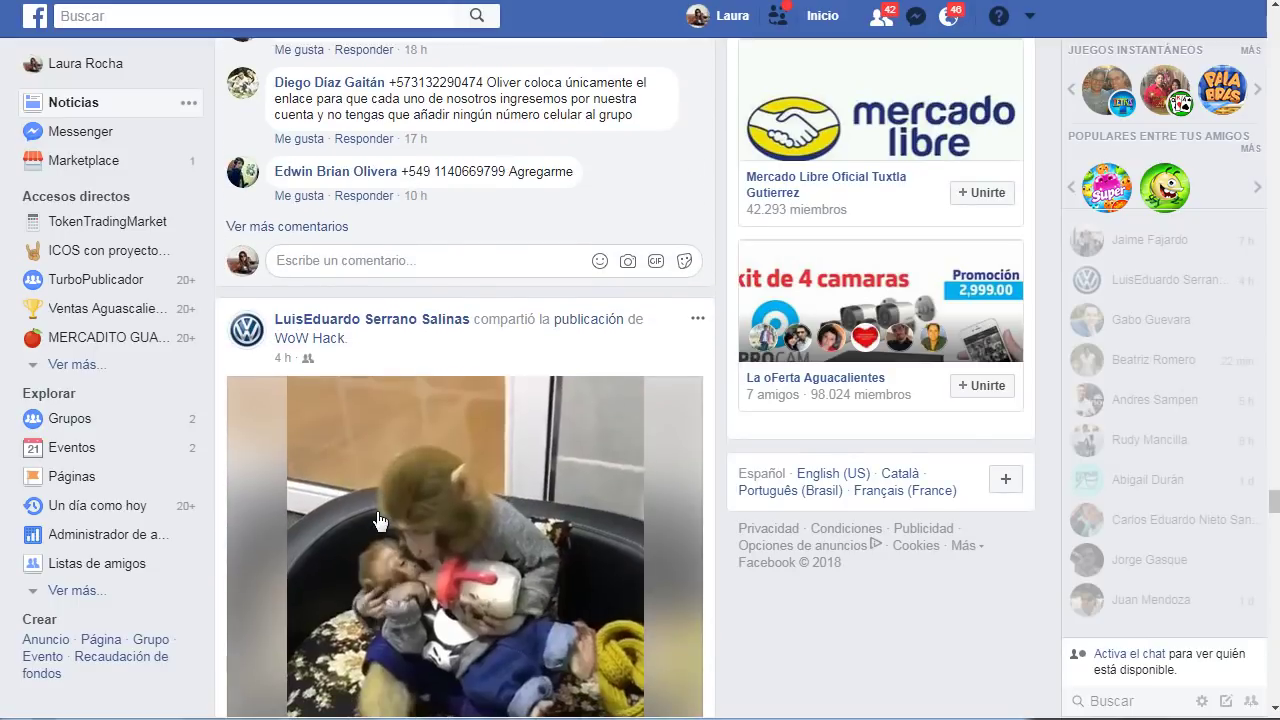
scroll(378, 511, "down", 2)
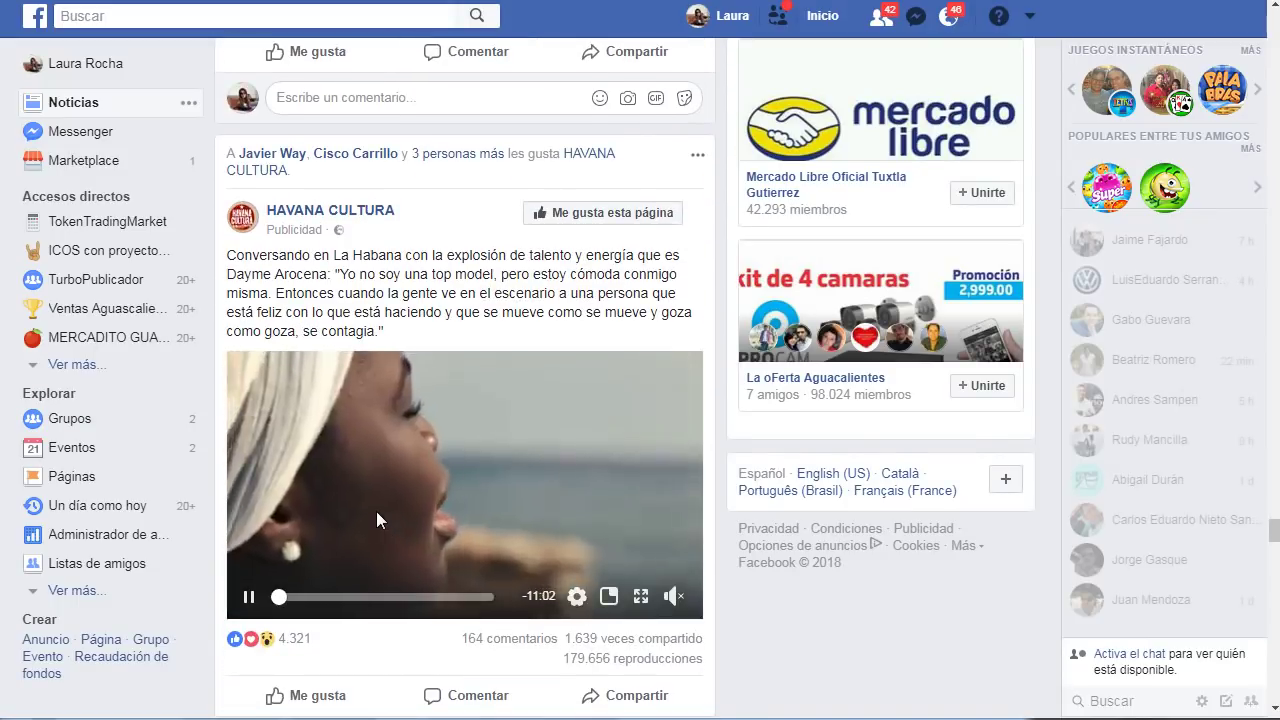
scroll(421, 318, "down", 1)
scroll(428, 394, "down", 2)
scroll(428, 394, "up", 2)
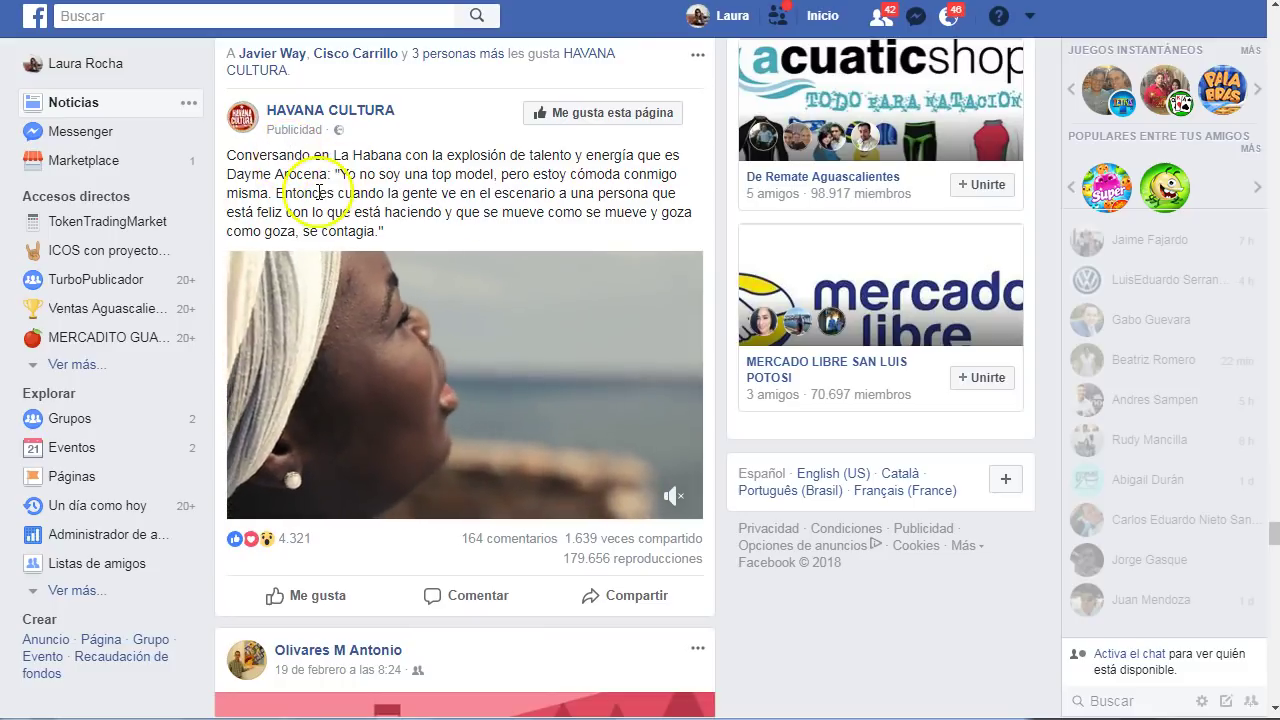
left_click_drag(335, 160, 372, 228)
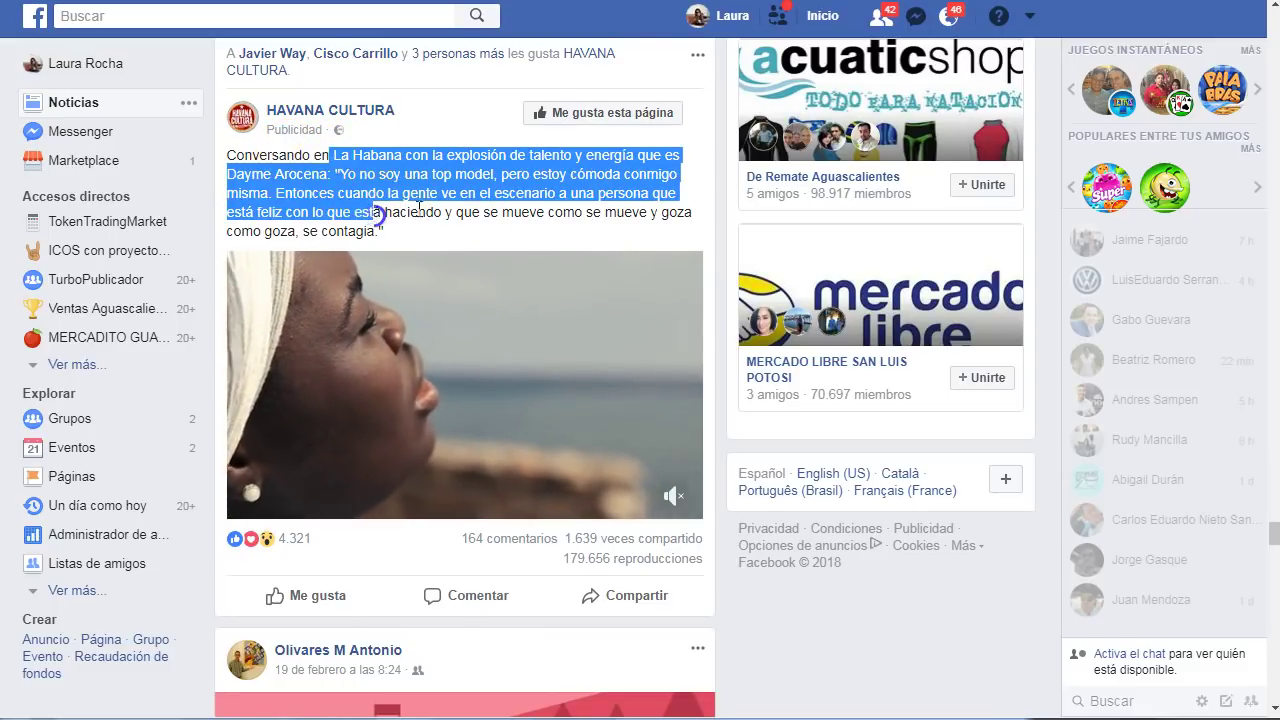
left_click(420, 203)
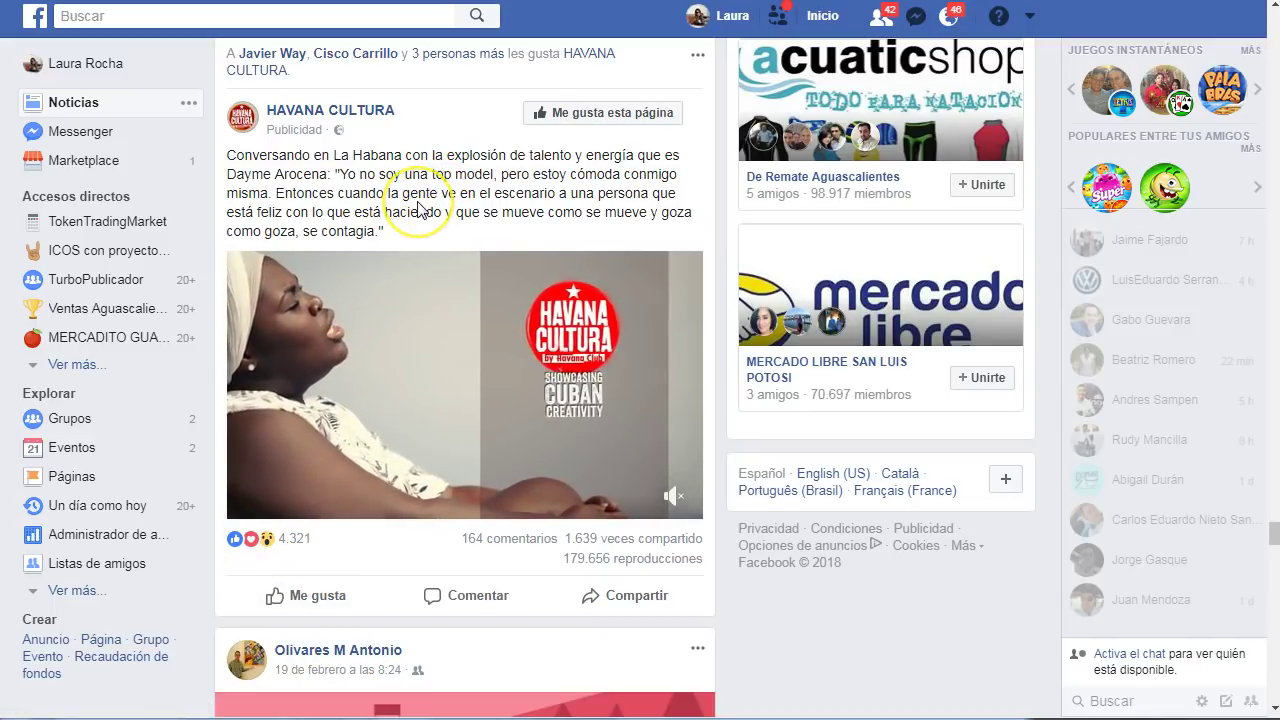
- Browse the rest of the Facebook news feed to examine how often sponsored posts appear between regular posts
scroll(433, 325, "down", 8)
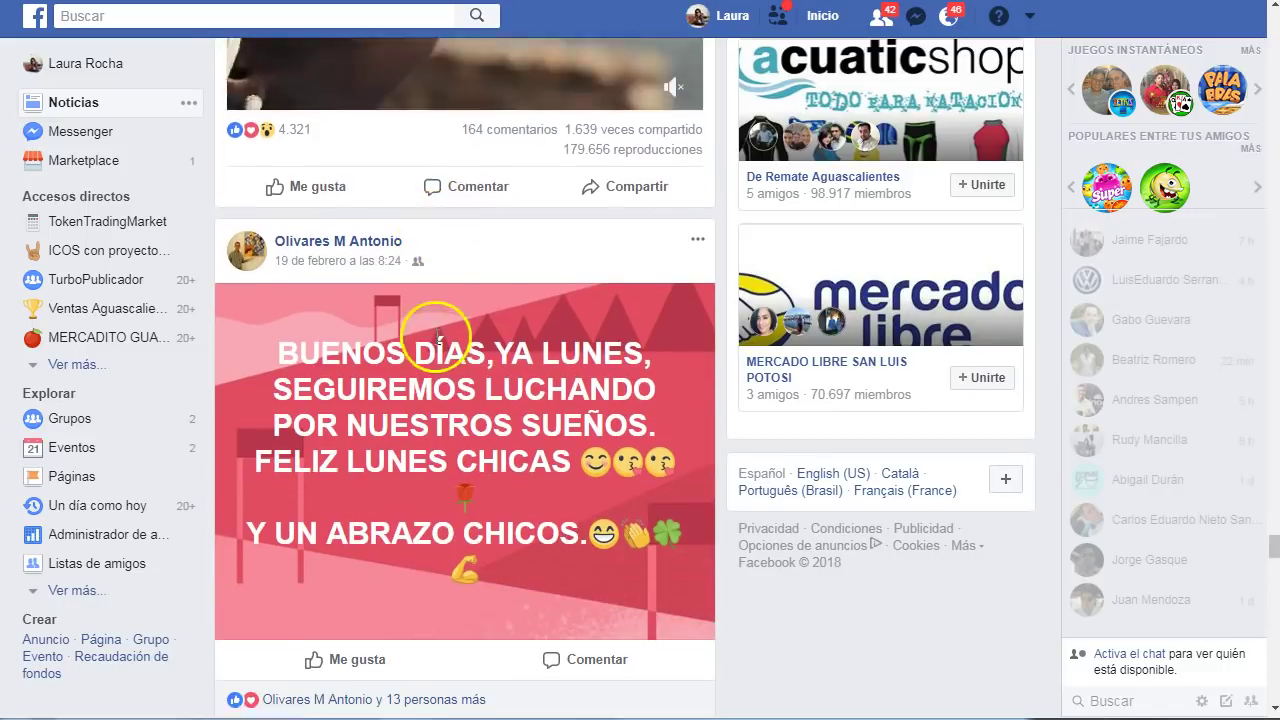
scroll(453, 439, "down", 7)
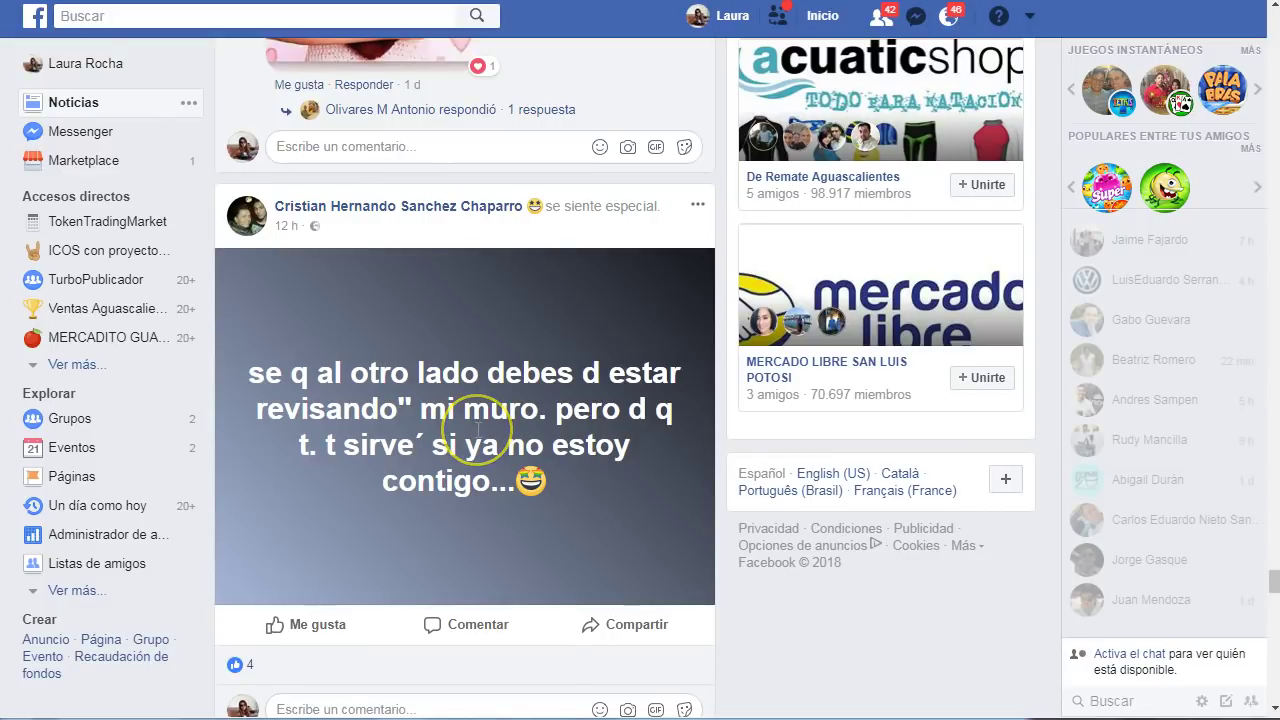
scroll(478, 430, "down", 6)
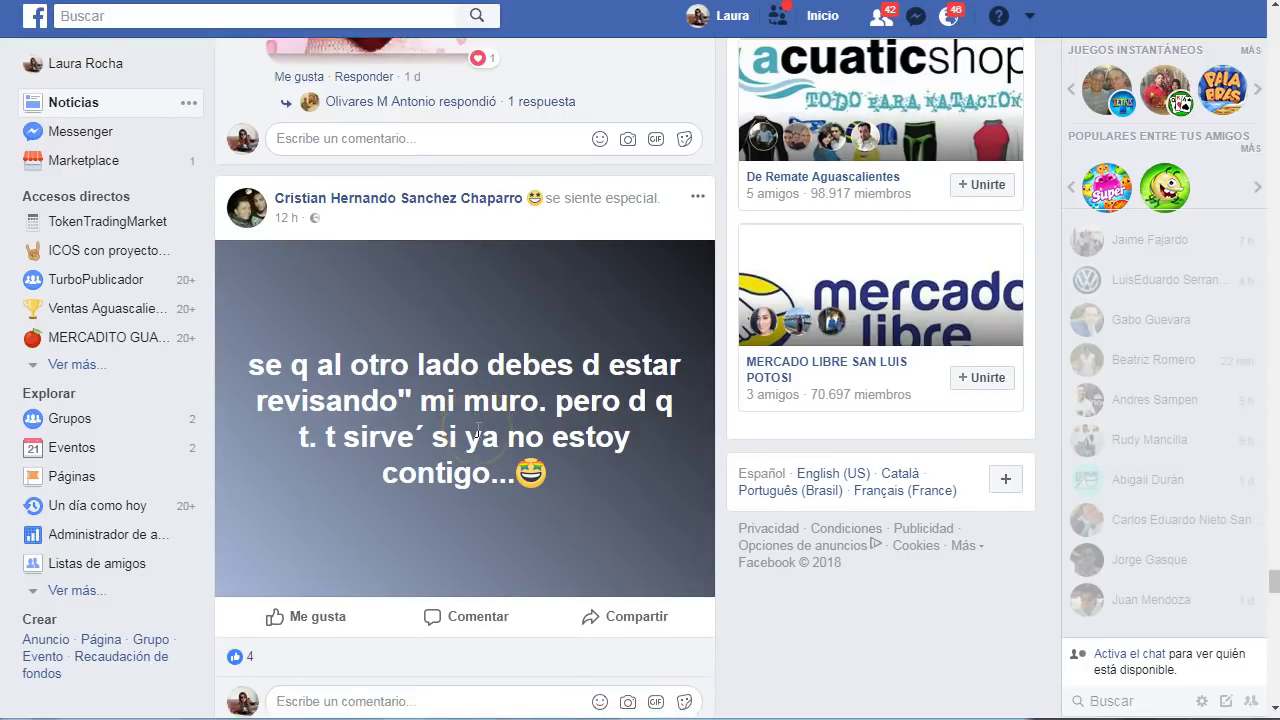
scroll(478, 436, "down", 1)
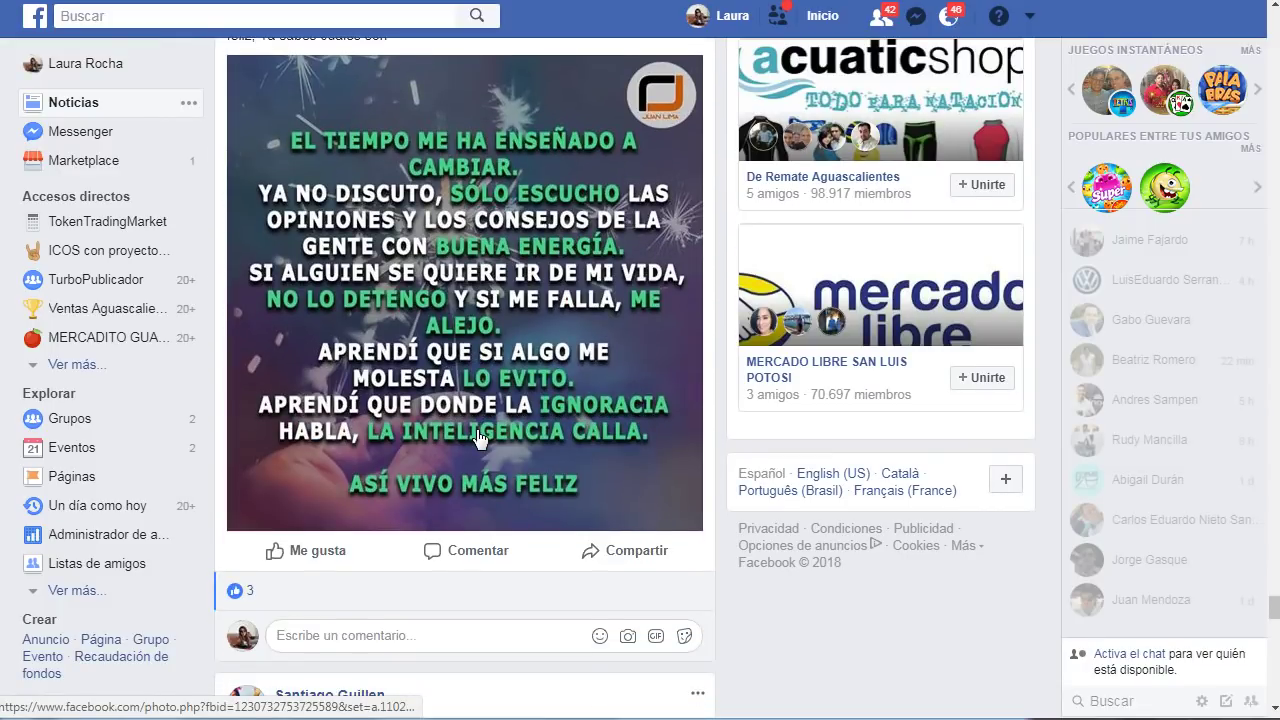
scroll(478, 436, "up", 1)
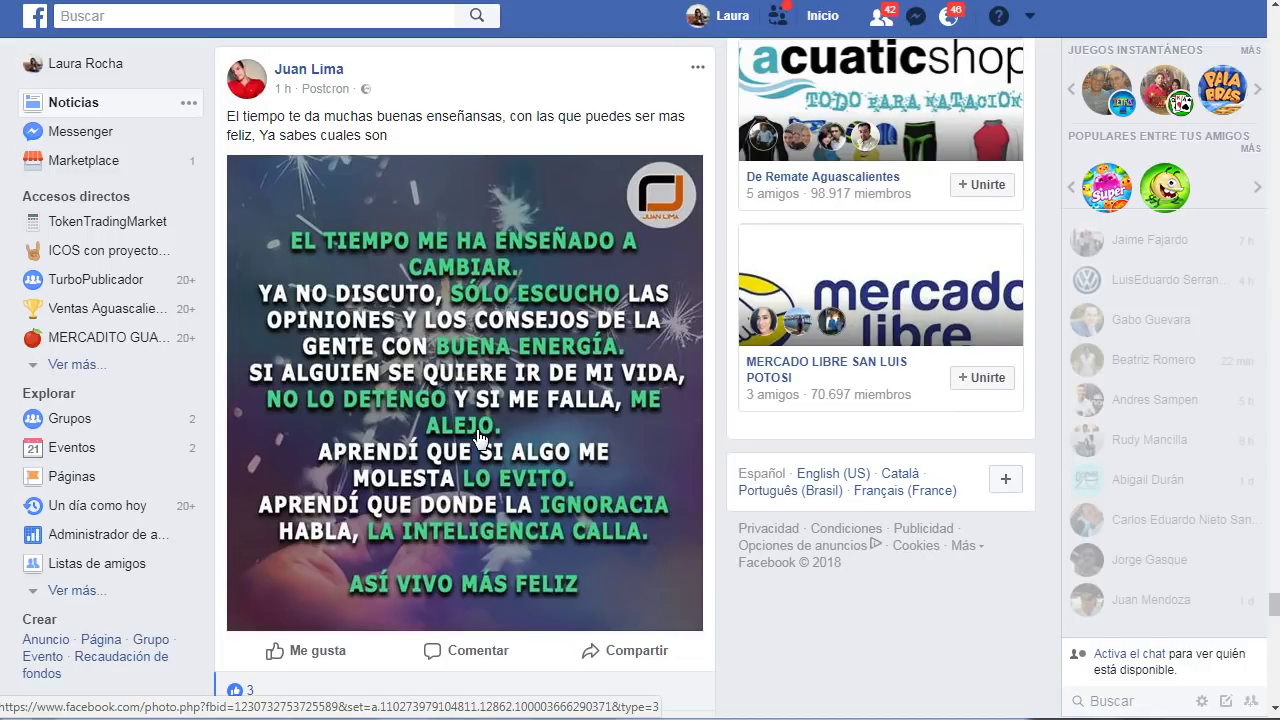
scroll(437, 421, "down", 7)
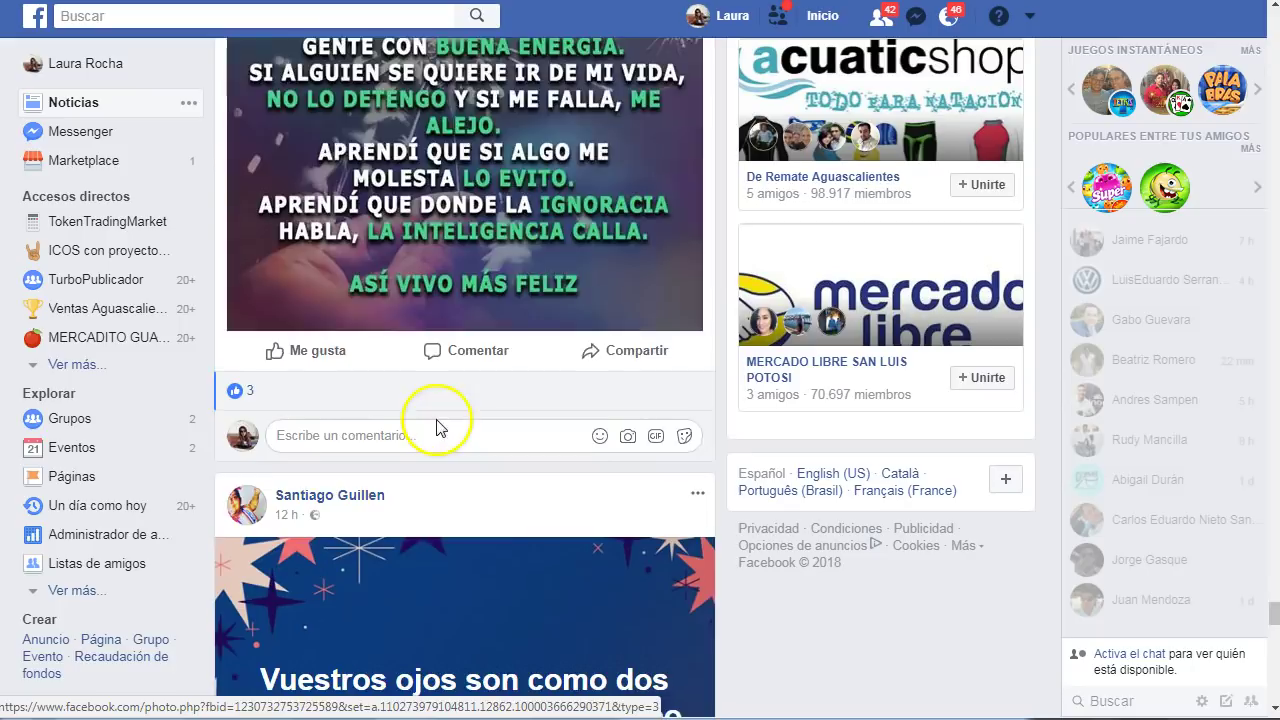
scroll(436, 419, "down", 10)
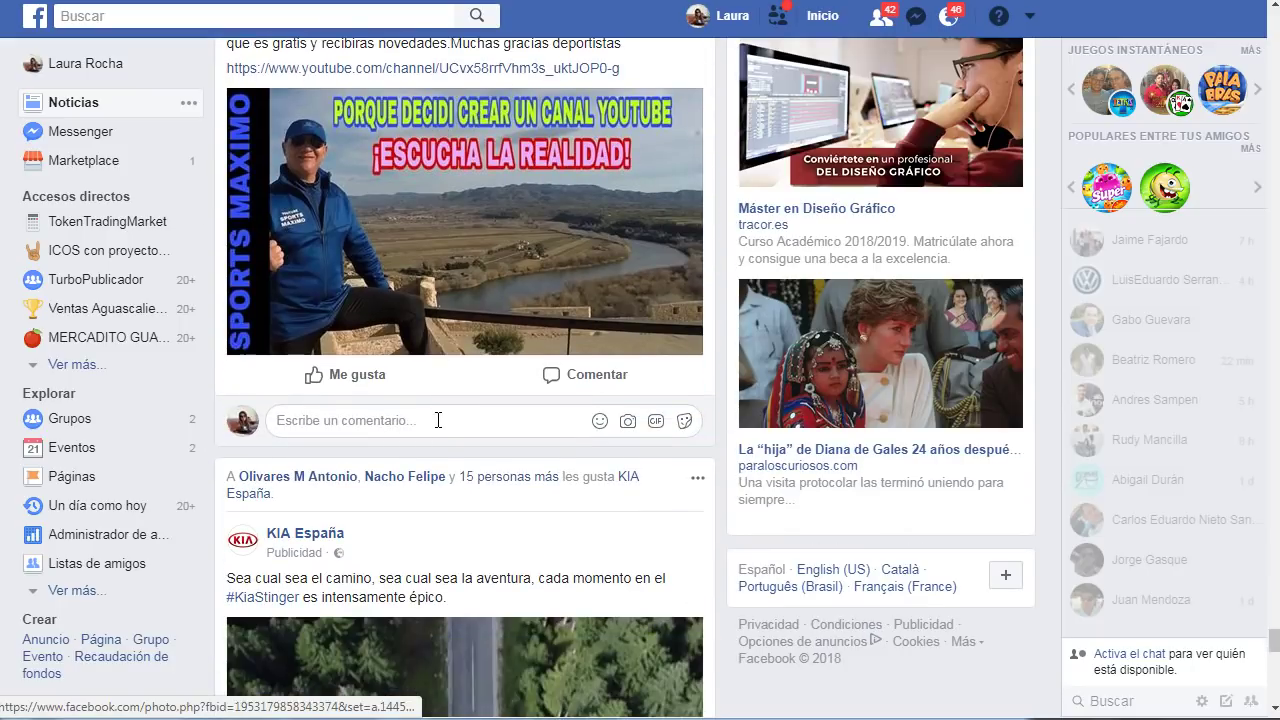
scroll(437, 420, "down", 12)
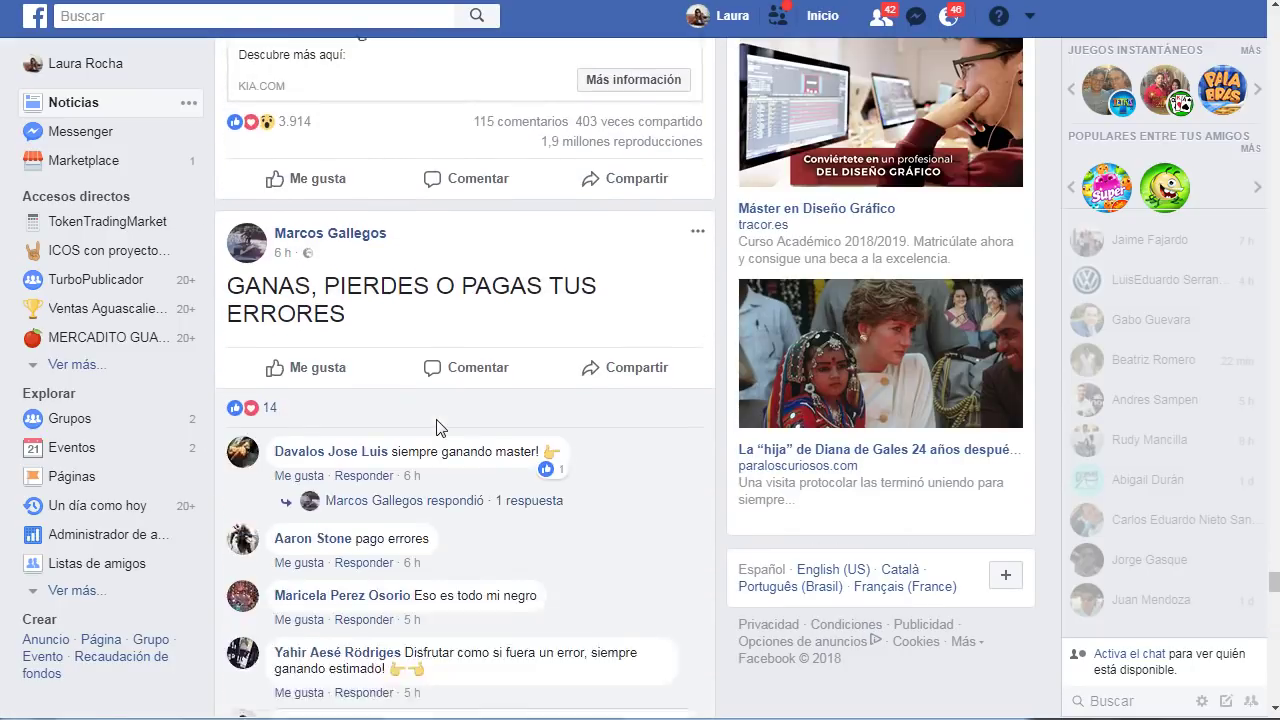
scroll(437, 425, "down", 5)
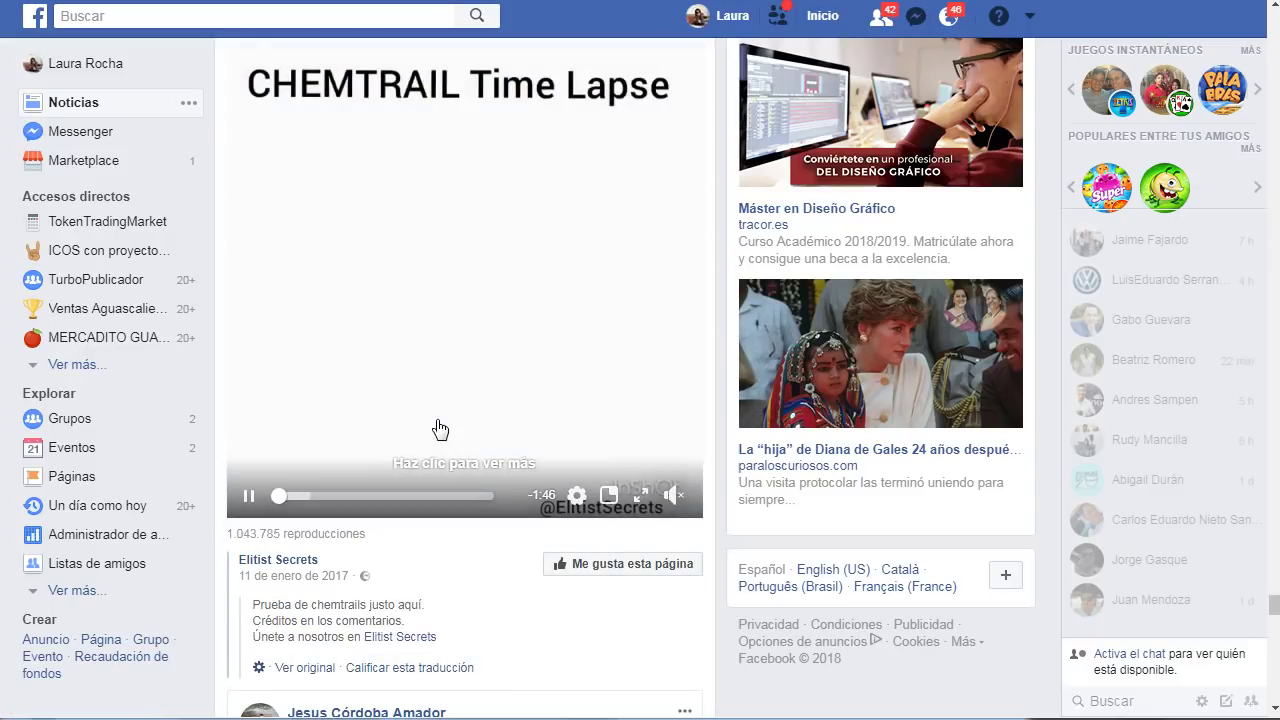
scroll(437, 425, "down", 11)
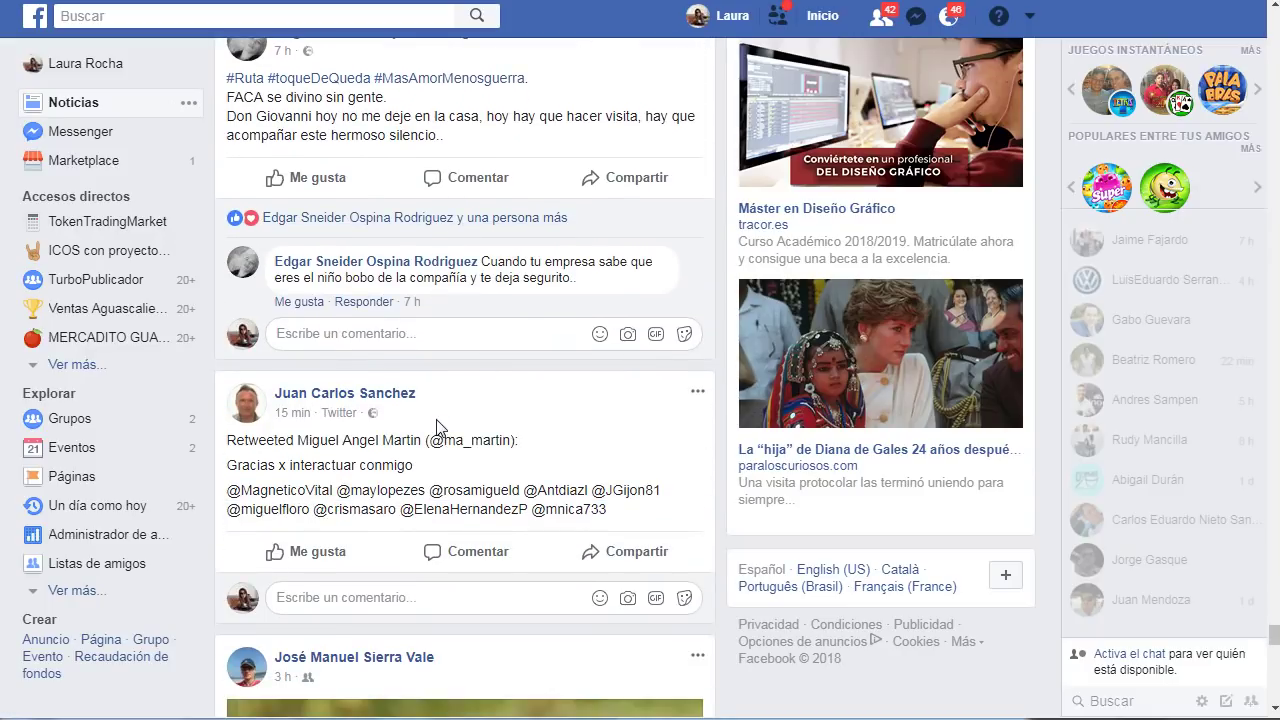
scroll(514, 471, "down", 6)
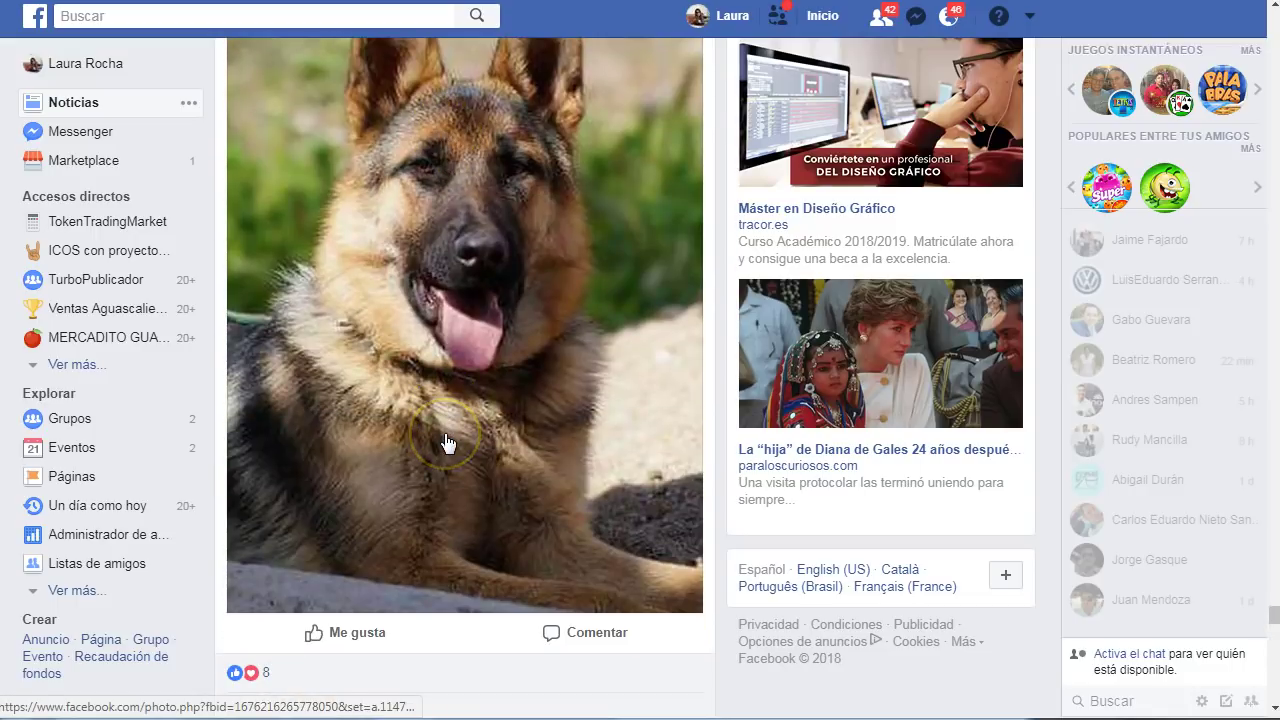
scroll(447, 443, "up", 1)
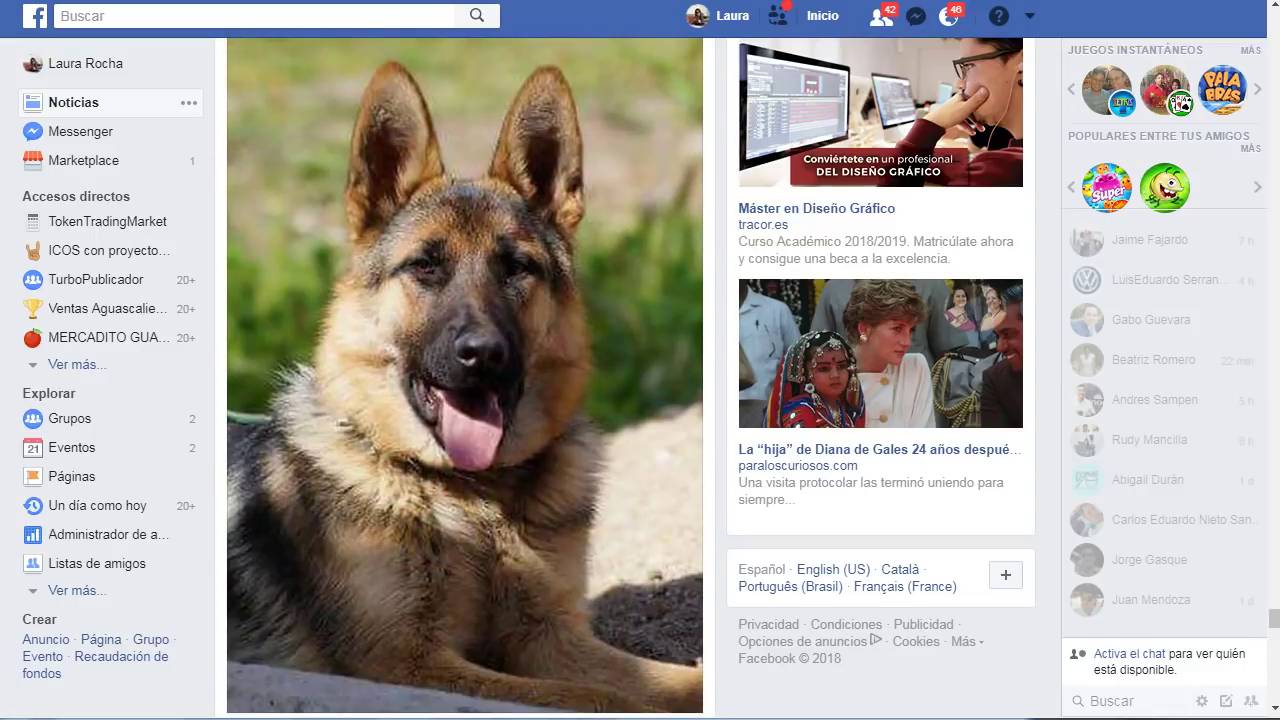